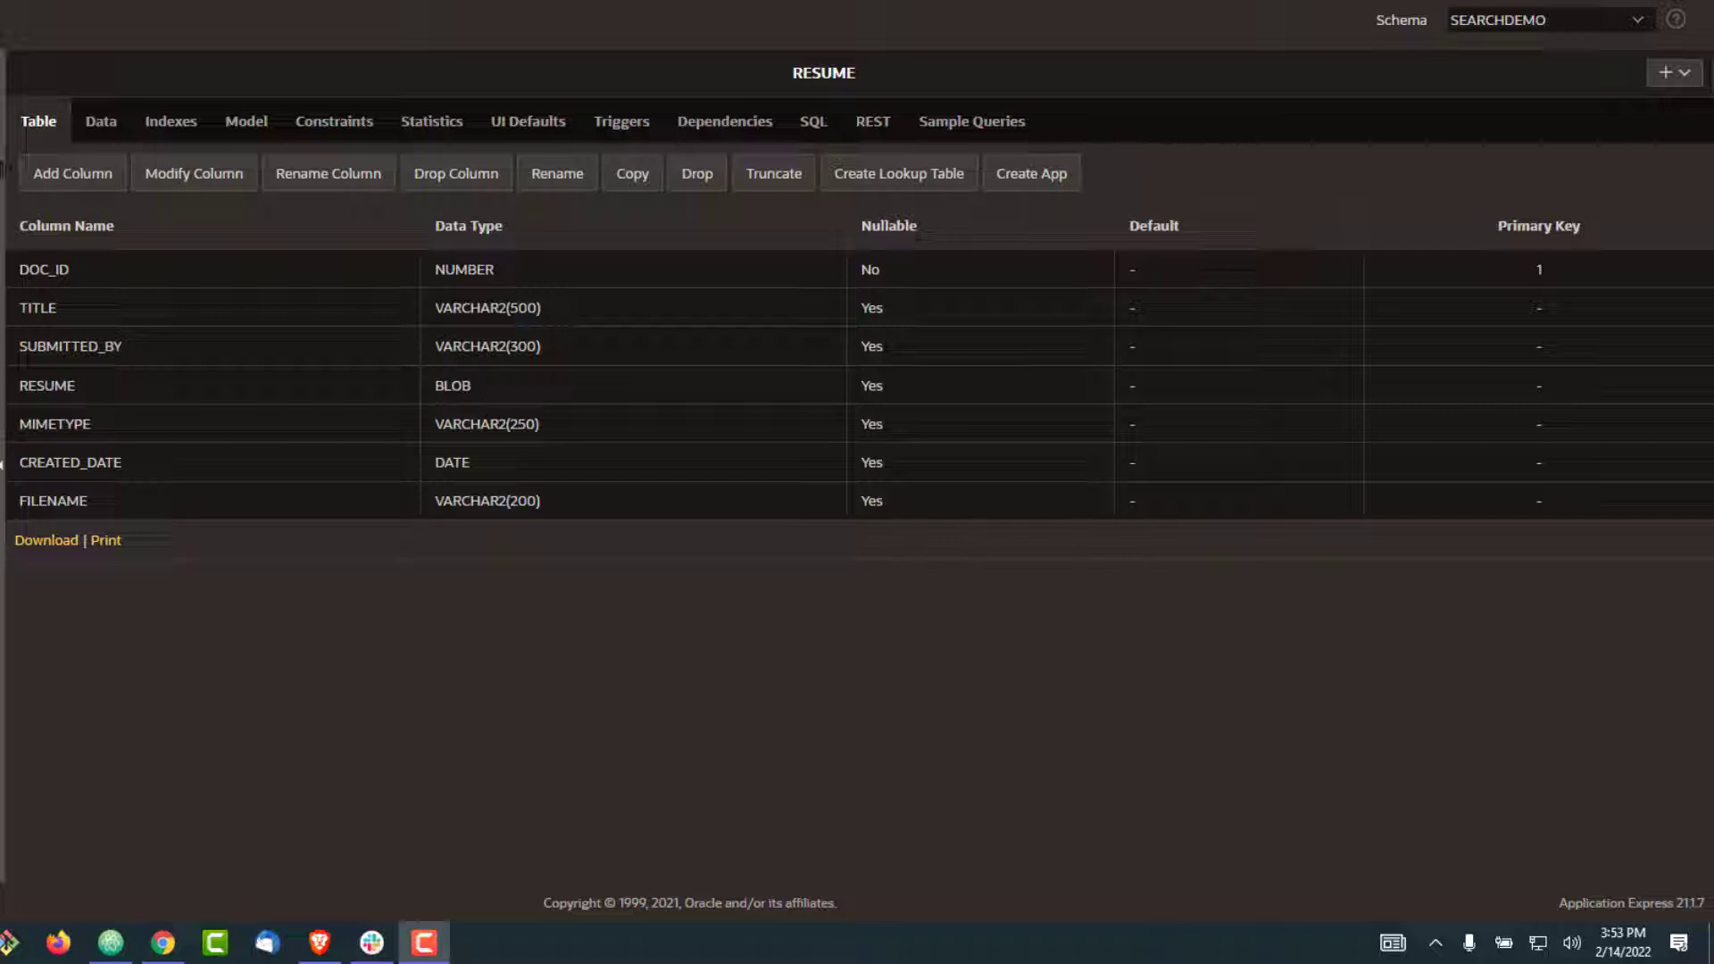
Step: Show the RESUME table's rows: five resumes with titles, file types, dates and filenames
{"action": "left_click", "coordinate": [100, 121]}
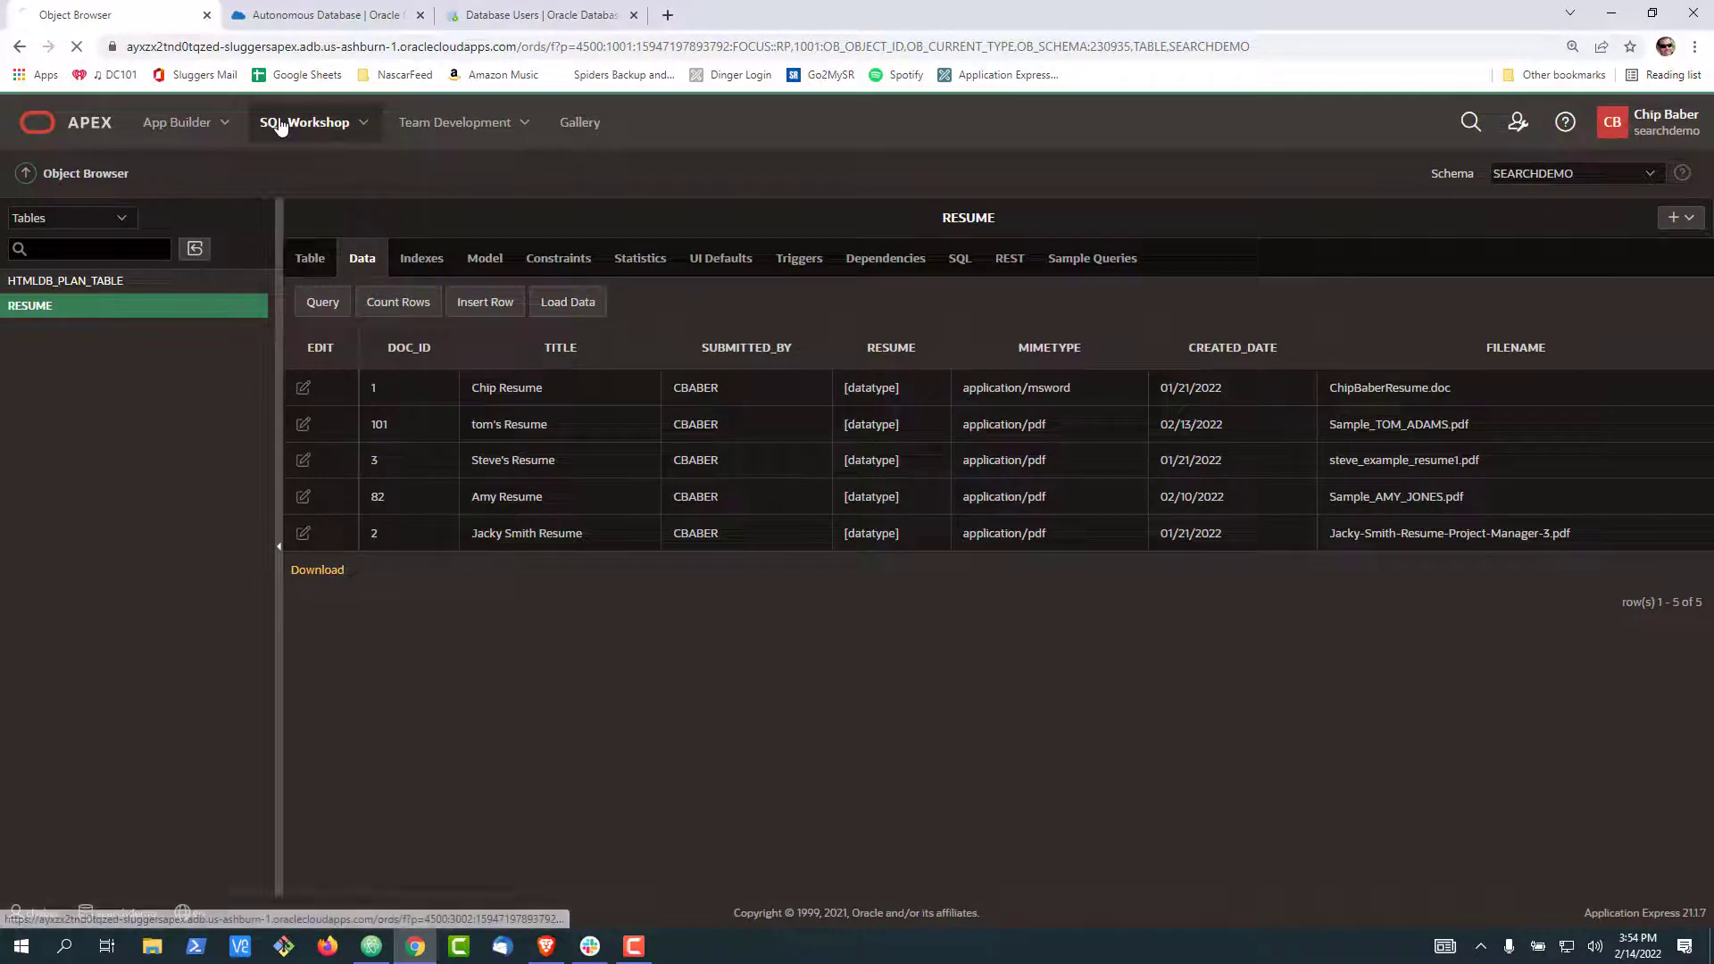
Step: Open SQL Commands and select the two-line searchMyDocs CREATE INDEX statement in README.md
{"action": "left_click", "coordinate": [283, 126]}
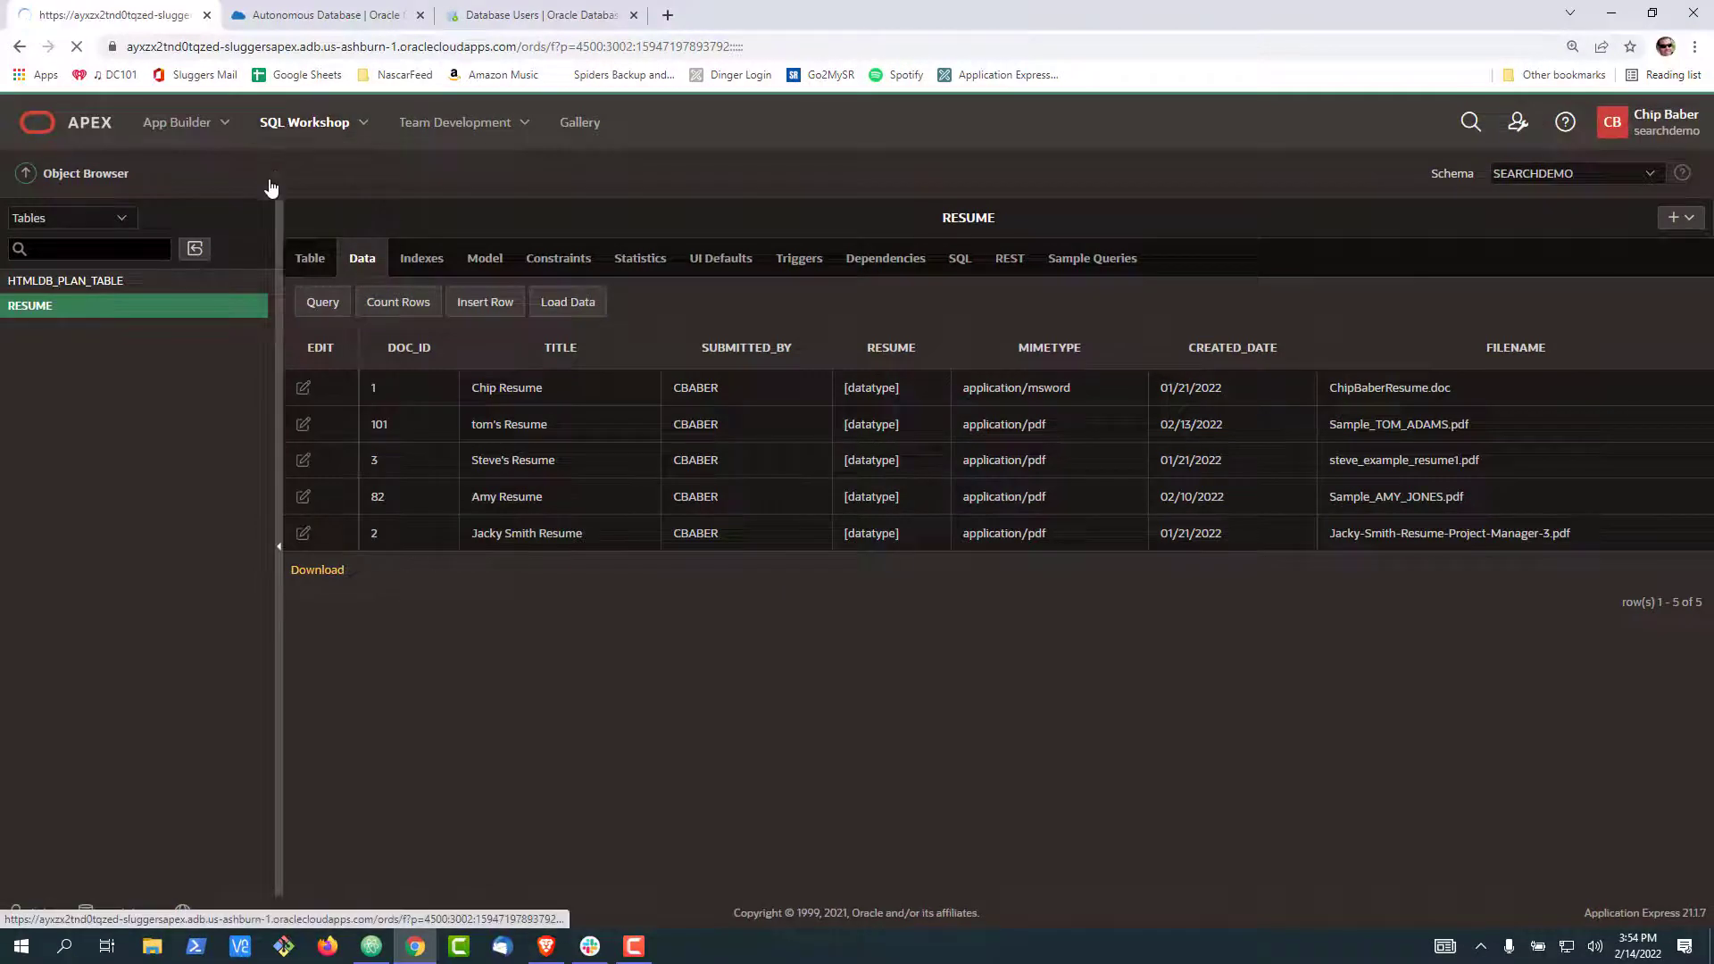
{"action": "left_click", "coordinate": [426, 293]}
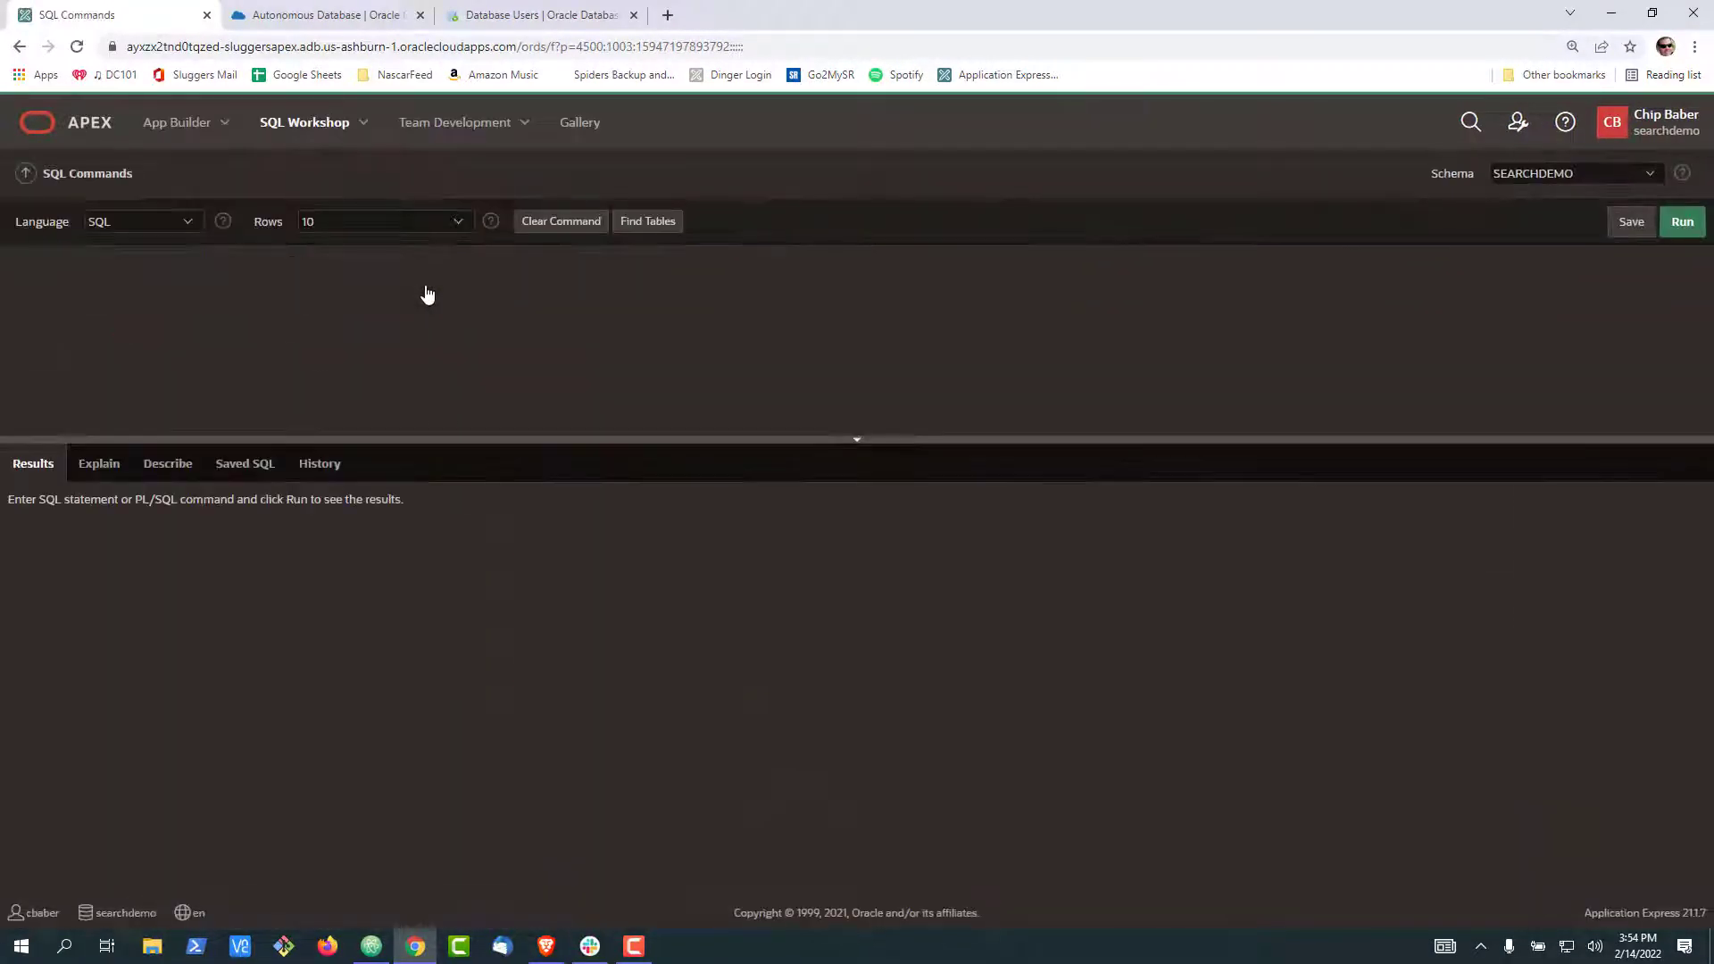
{"action": "left_click", "coordinate": [371, 949]}
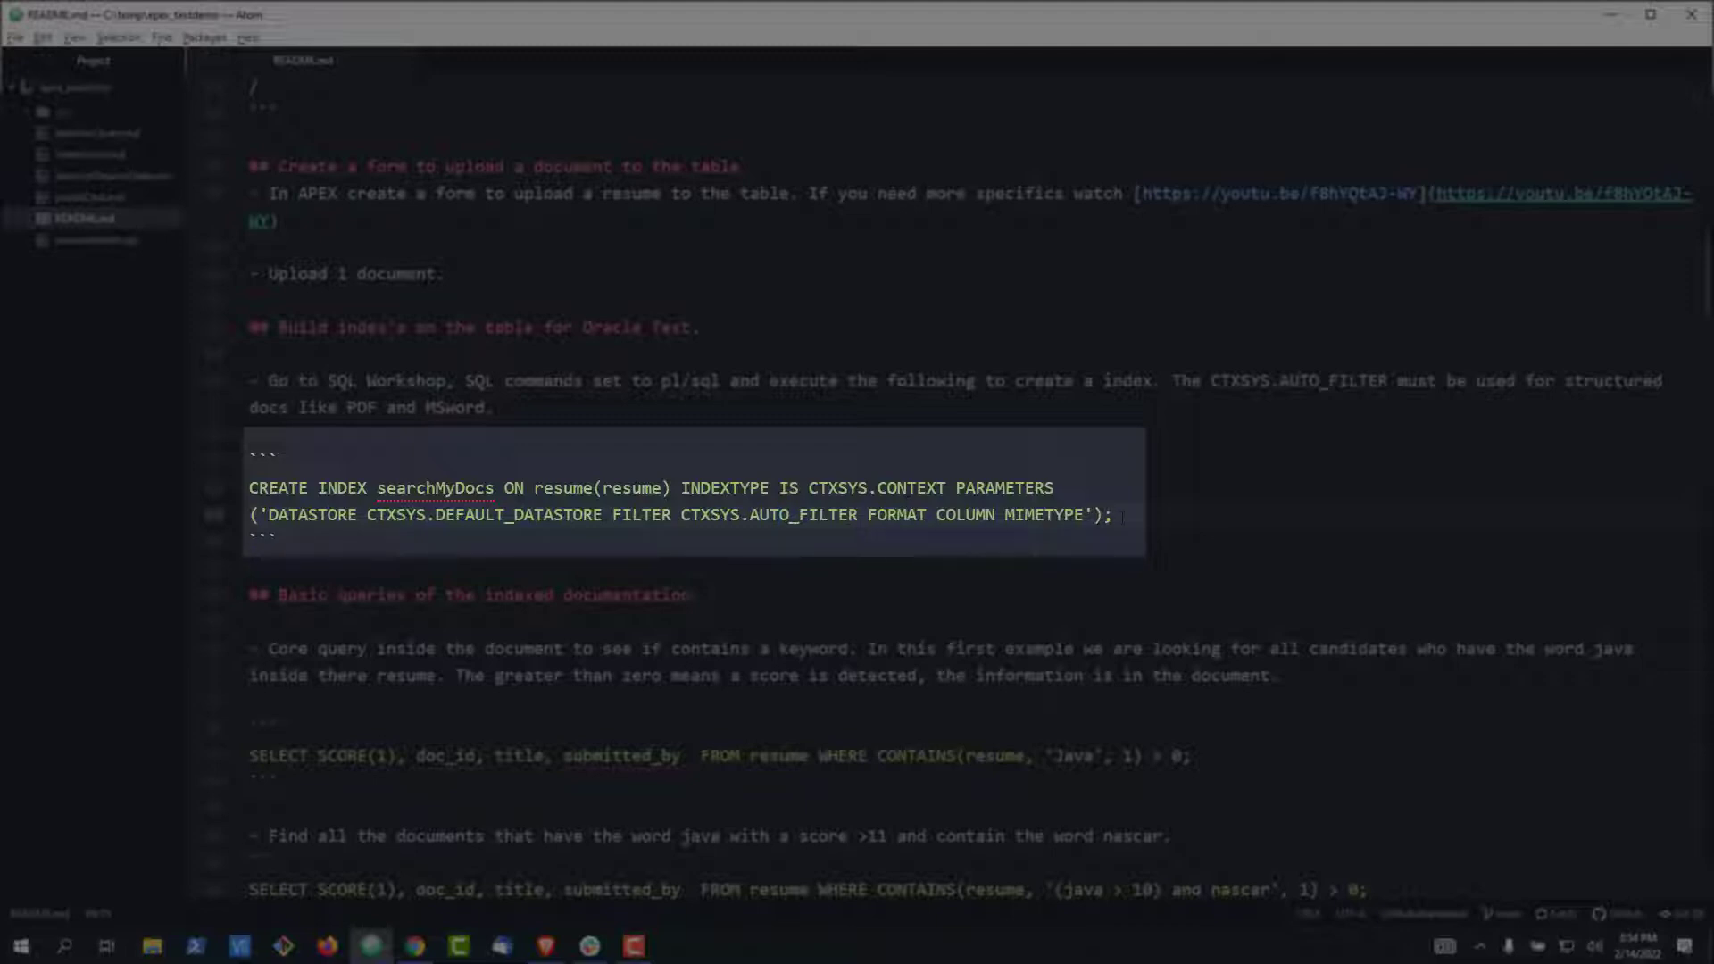
{"action": "left_click_drag", "start_coordinate": [1115, 514], "coordinate": [250, 487]}
{"action": "key", "text": "ctrl+c"}
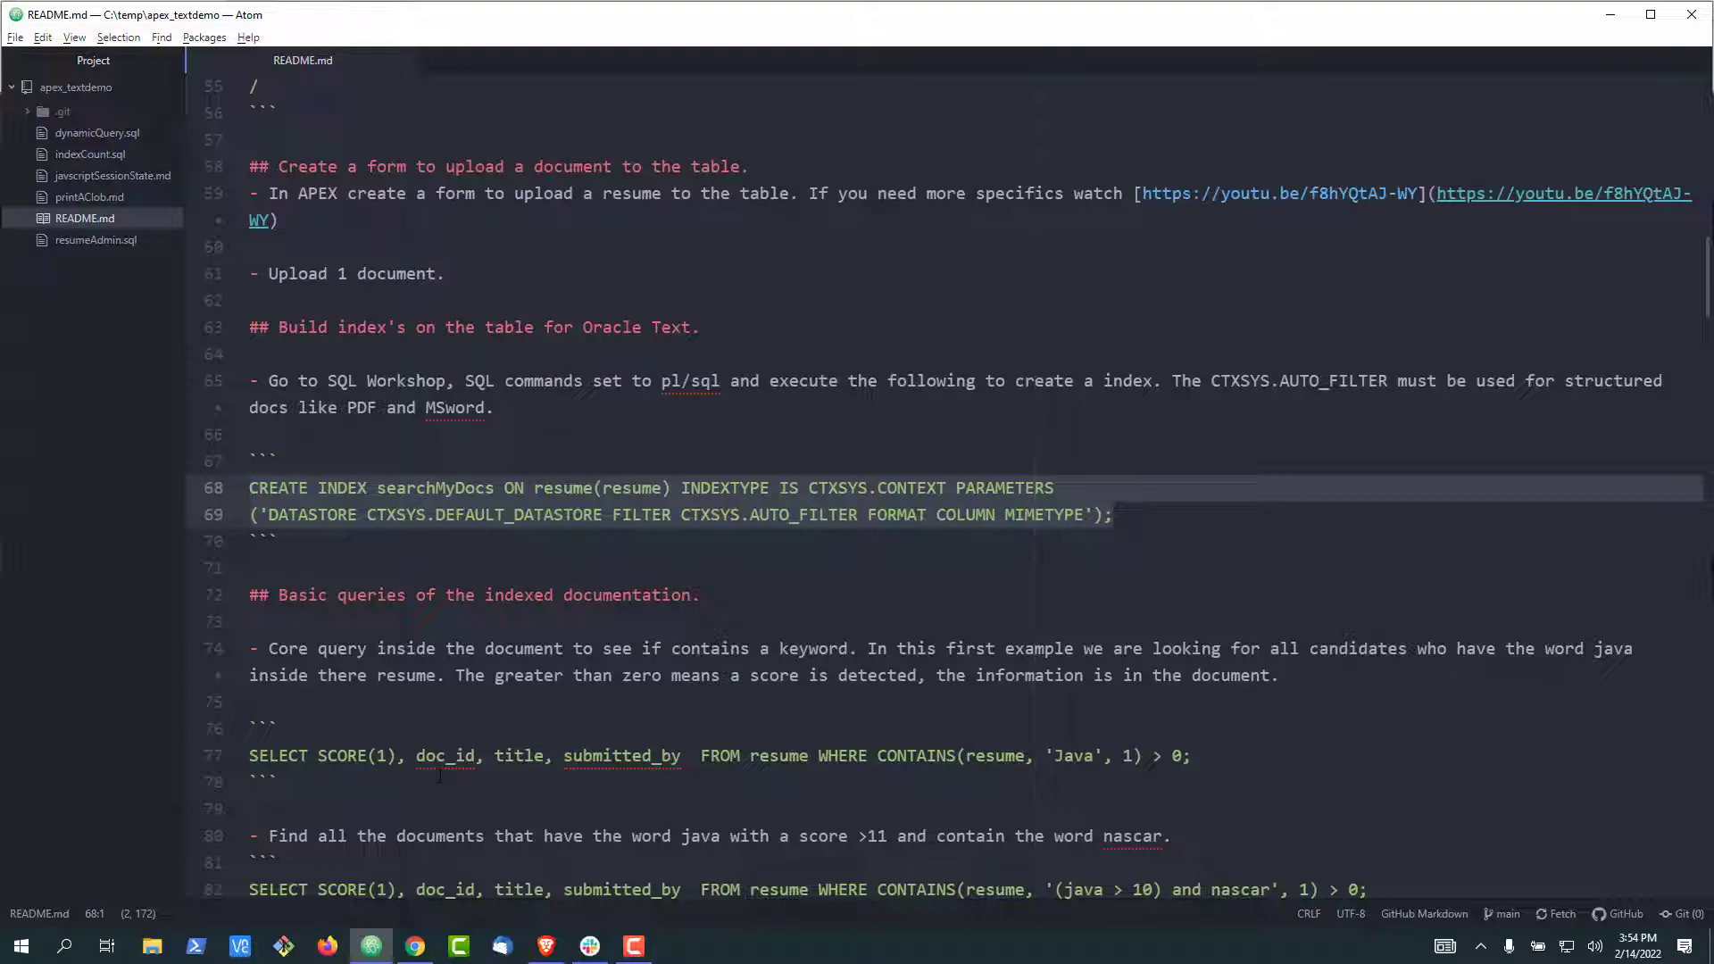
{"action": "left_click", "coordinate": [416, 947]}
{"action": "left_click", "coordinate": [523, 14]}
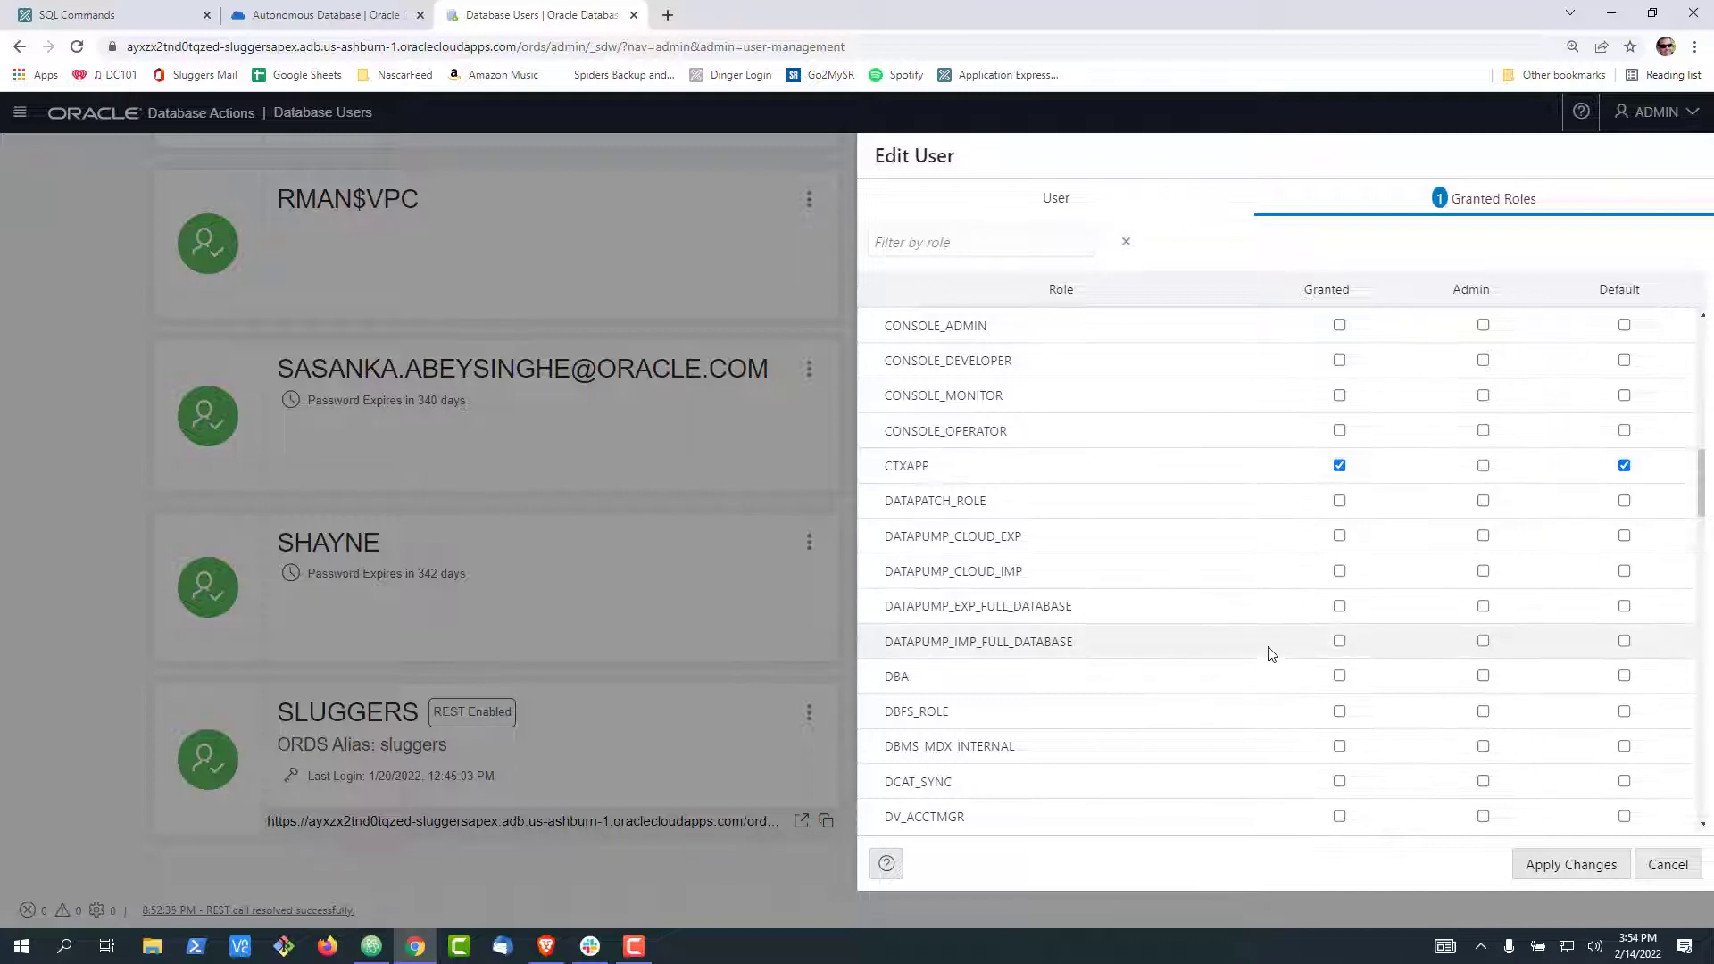
{"action": "scroll", "coordinate": [1210, 658], "scroll_direction": "up", "scroll_amount": 1}
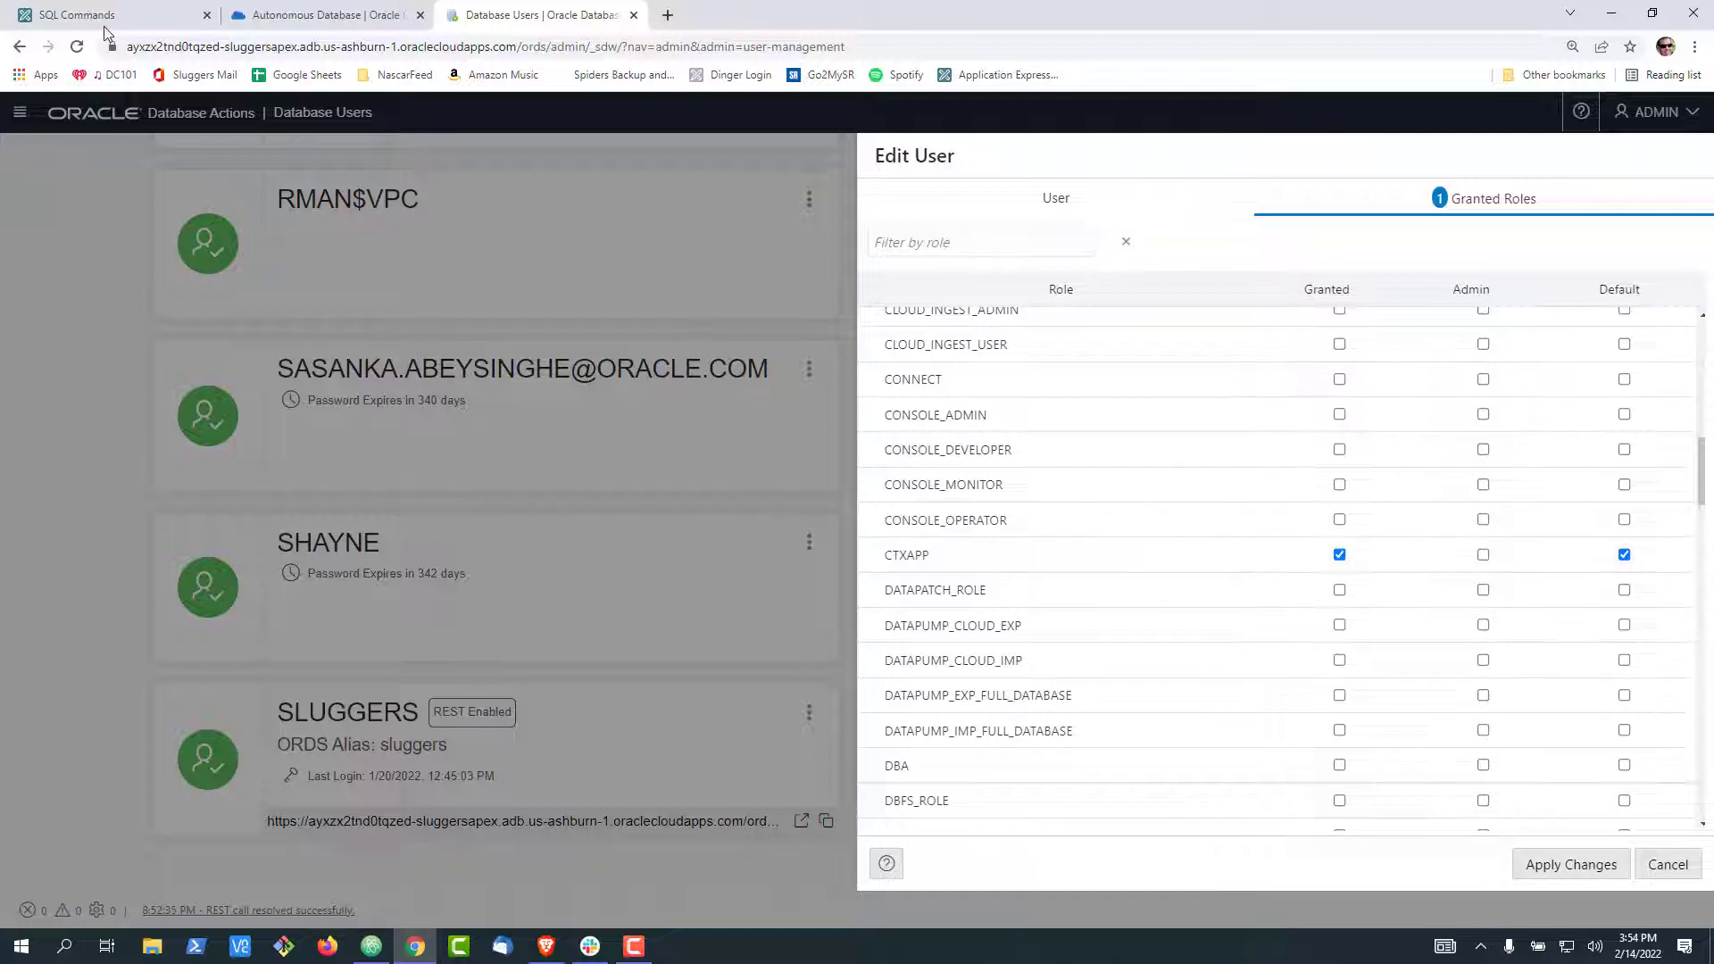
Step: Paste and run the searchMyDocs CREATE INDEX statement, then start a blank SQL command
{"action": "left_click", "coordinate": [75, 15]}
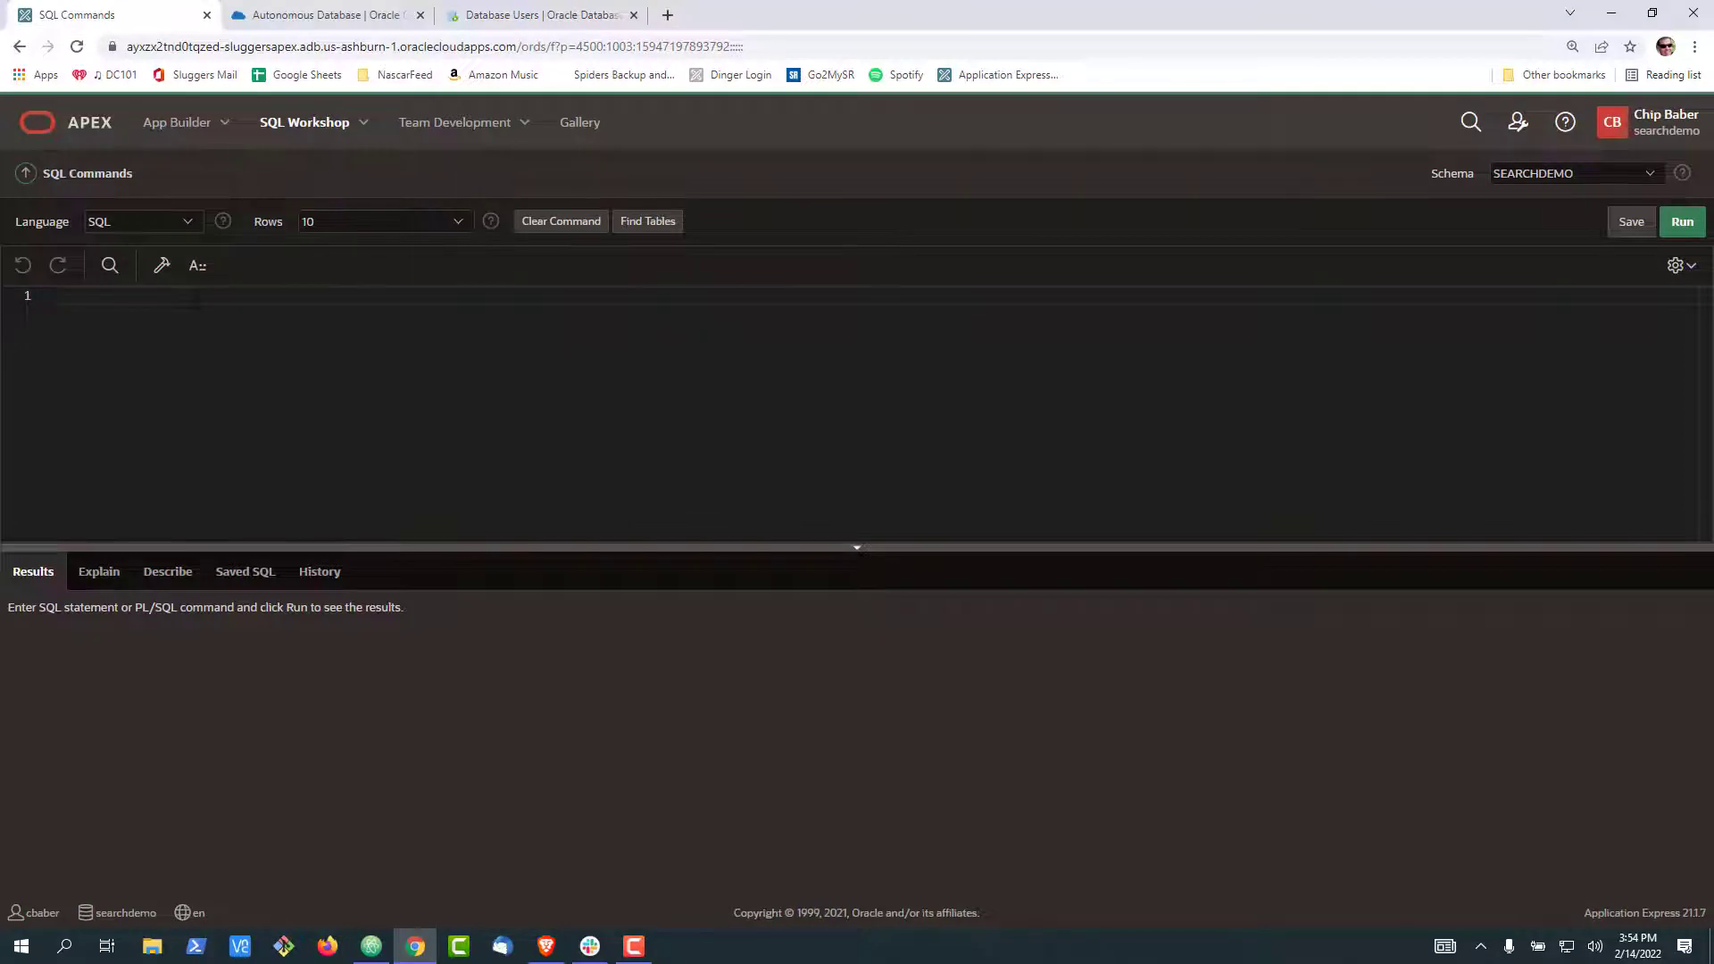
{"action": "key", "text": "ctrl+v"}
{"action": "left_click", "coordinate": [1683, 221]}
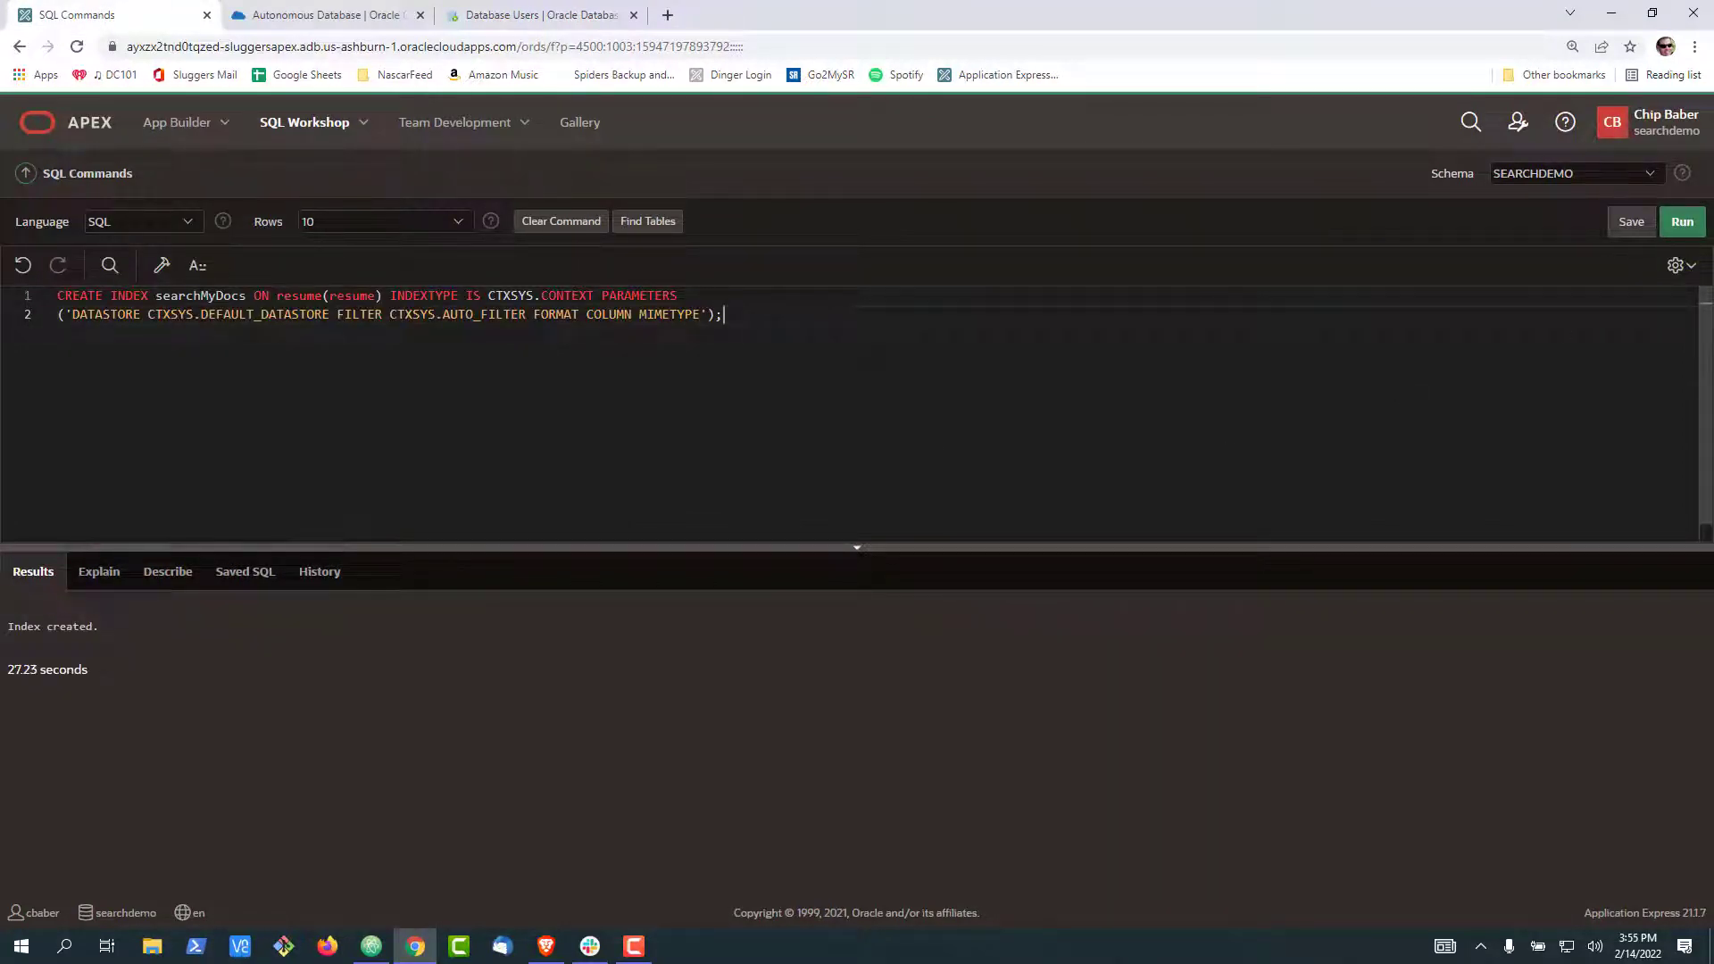
{"action": "left_click_drag", "start_coordinate": [725, 313], "coordinate": [58, 294]}
{"action": "left_click", "coordinate": [286, 126]}
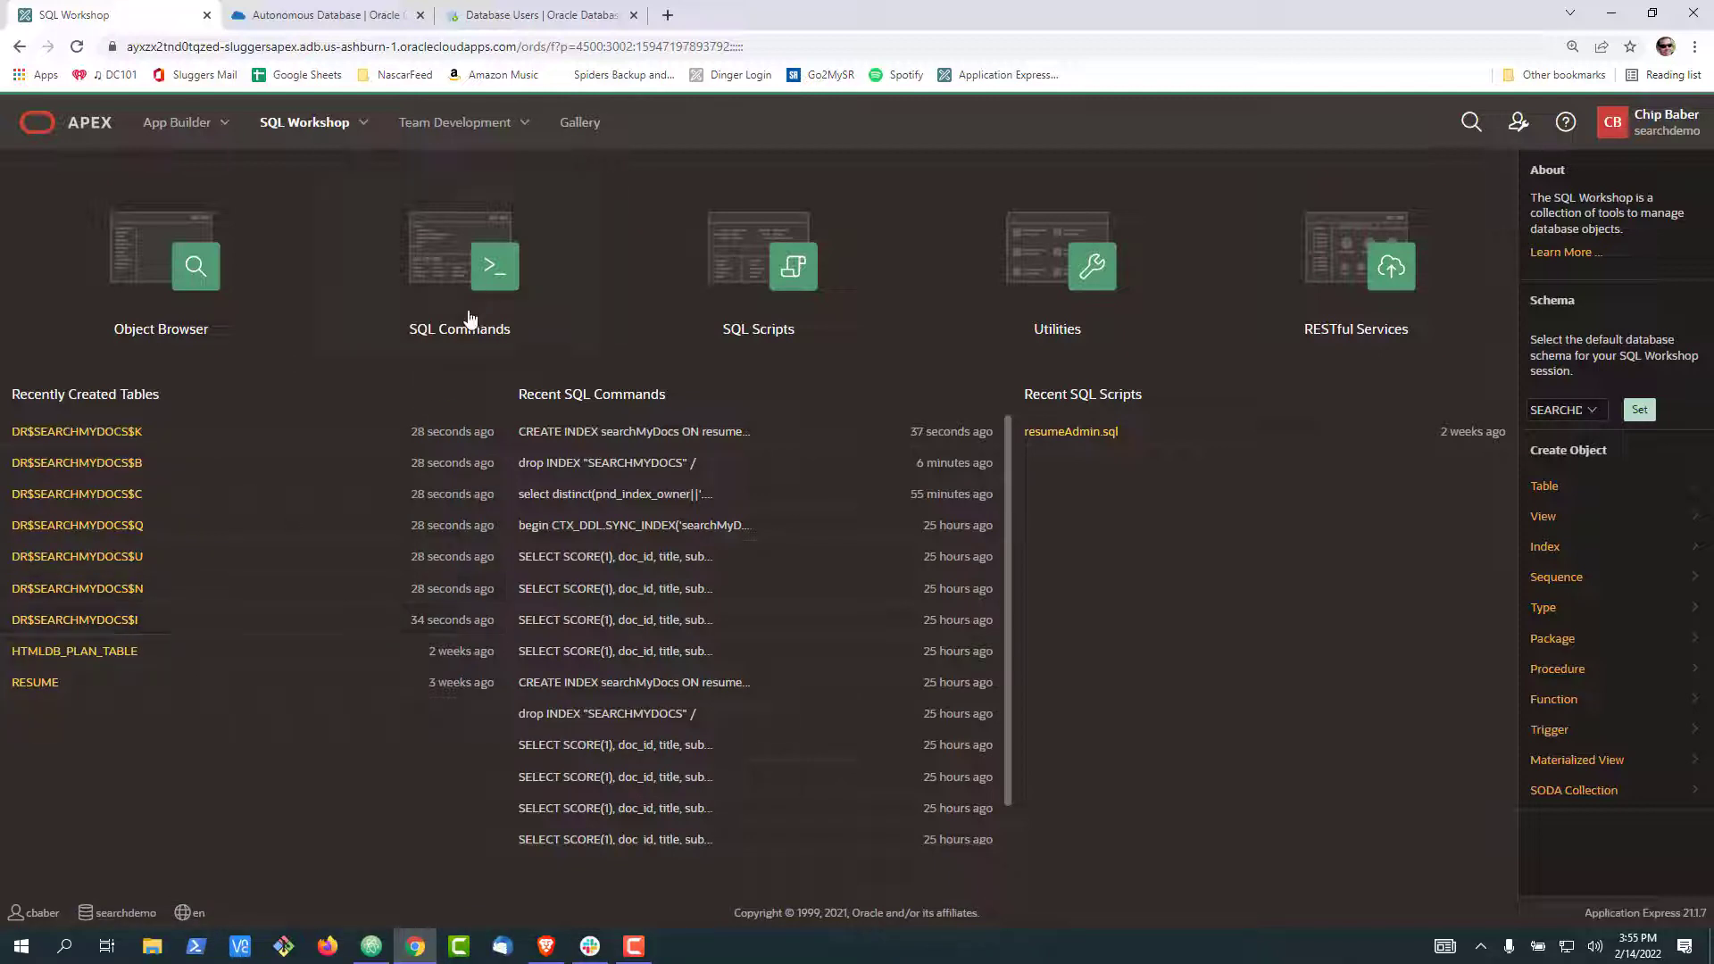
{"action": "left_click", "coordinate": [475, 268]}
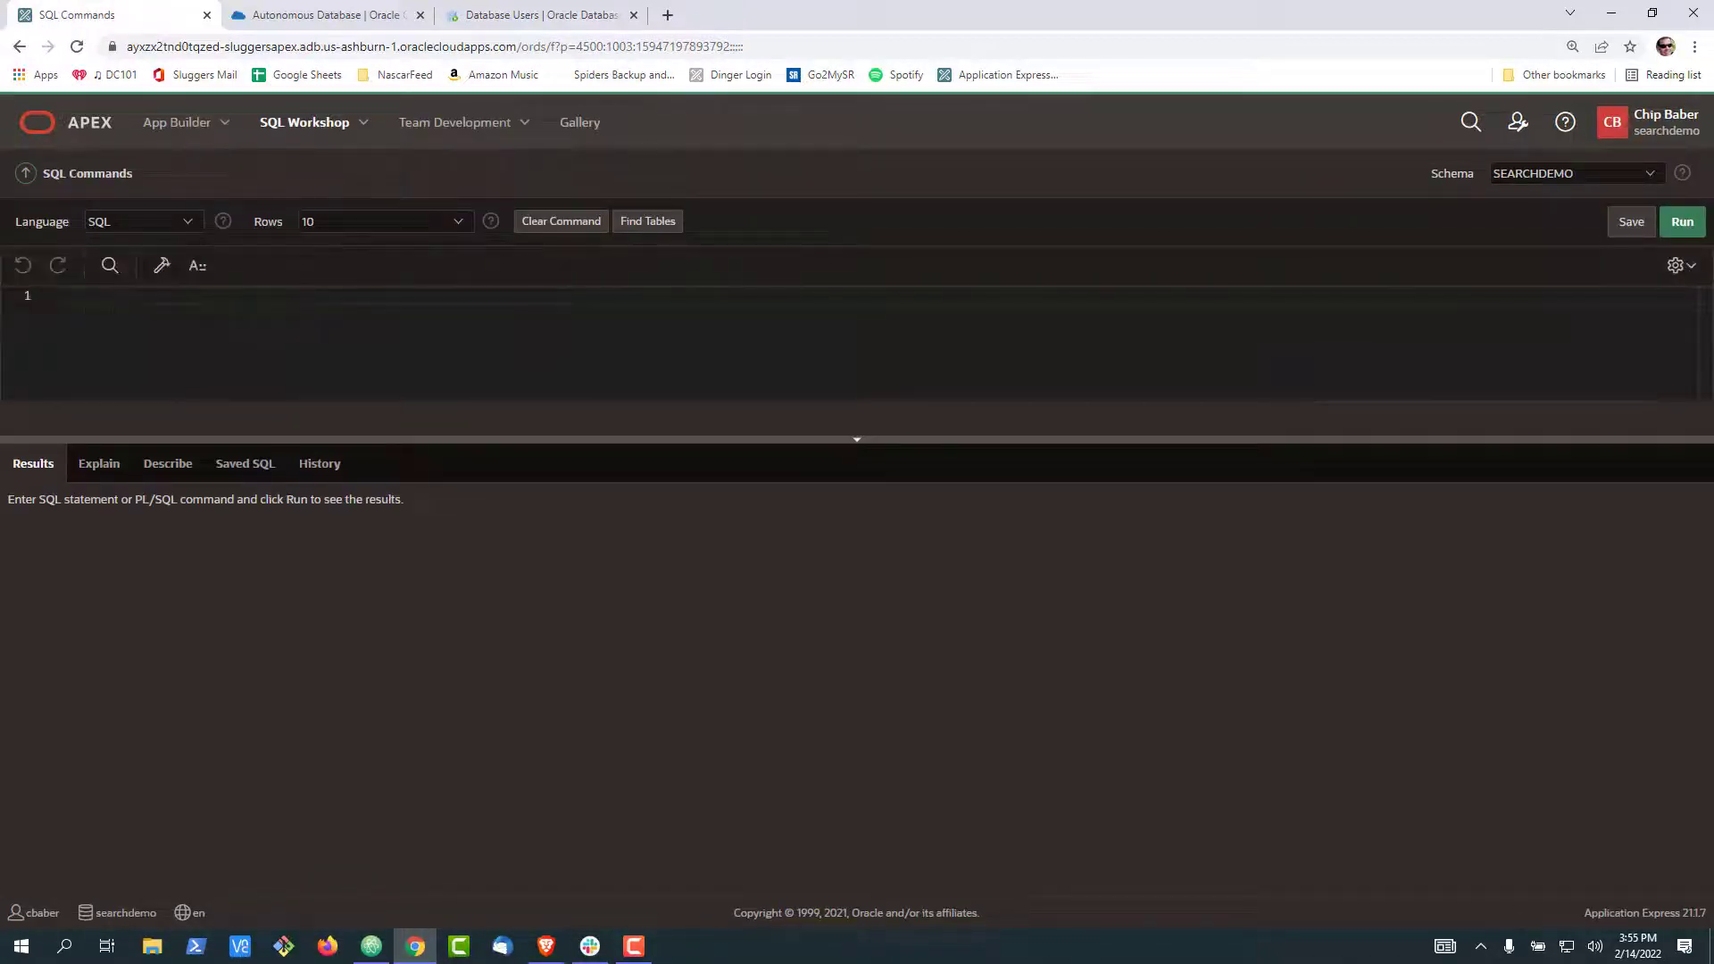
Step: Select the 'create table filtered_docs' line under README's 'Create a filtered doc' section
{"action": "left_click", "coordinate": [370, 947]}
{"action": "scroll", "coordinate": [857, 536], "scroll_direction": "down", "scroll_amount": 5}
{"action": "scroll", "coordinate": [857, 536], "scroll_direction": "down", "scroll_amount": 5}
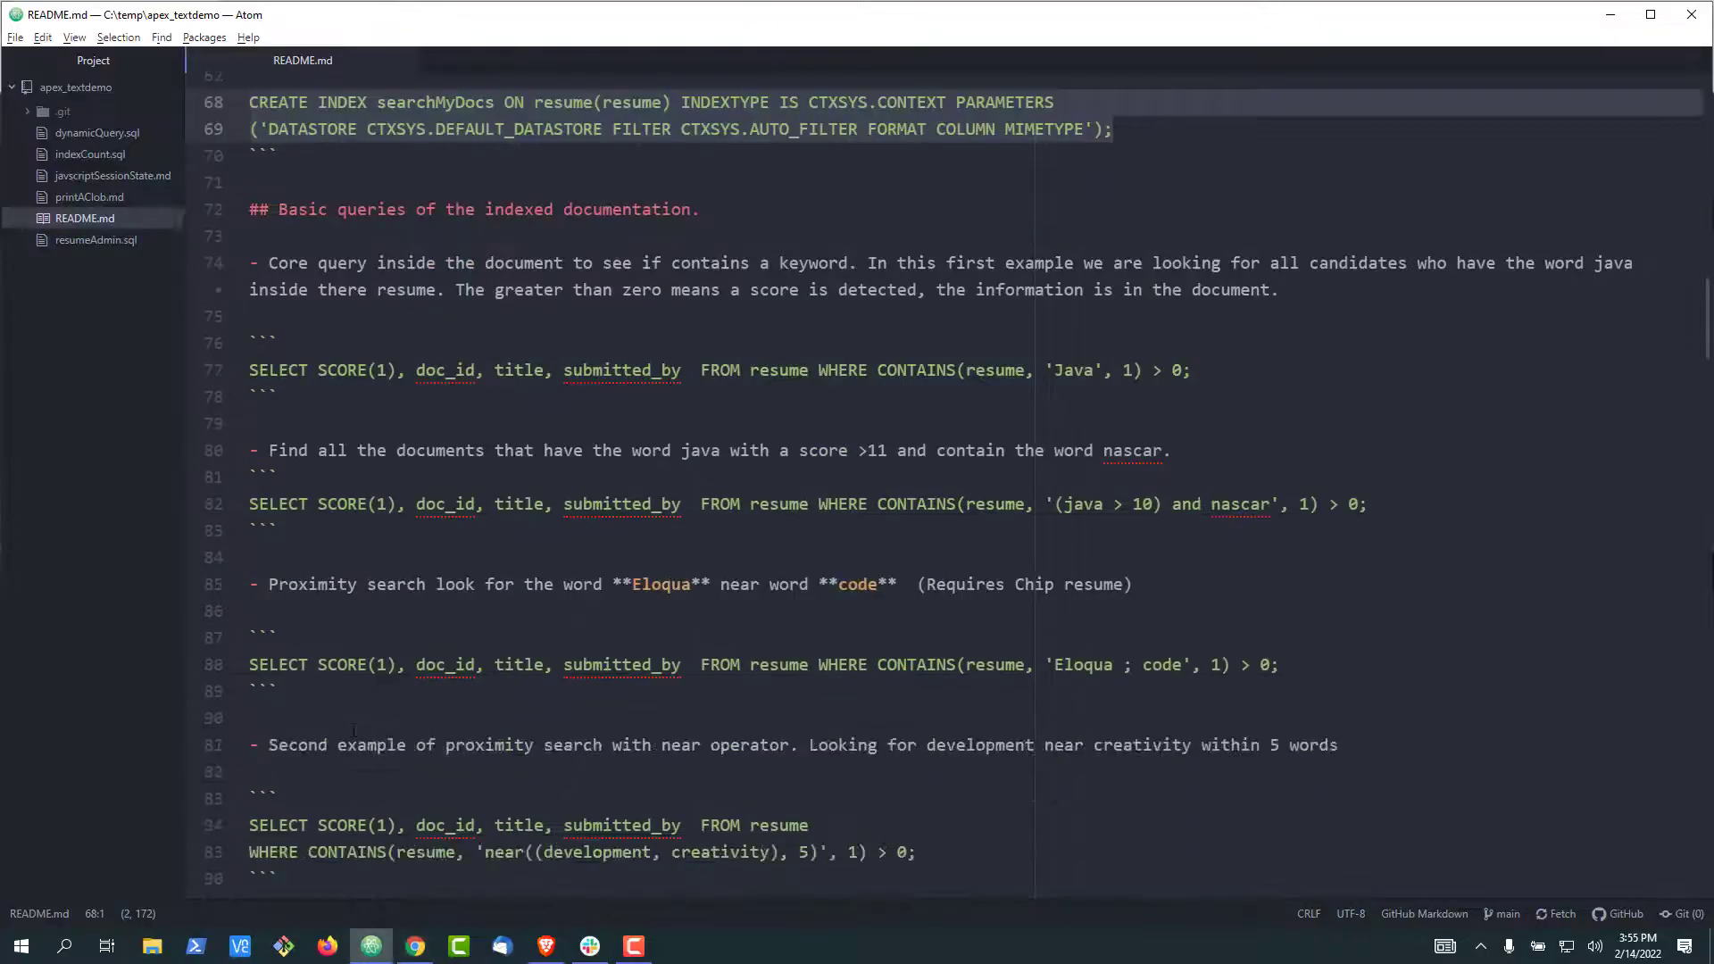
{"action": "scroll", "coordinate": [858, 537], "scroll_direction": "down", "scroll_amount": 4}
{"action": "scroll", "coordinate": [858, 537], "scroll_direction": "down", "scroll_amount": 3}
{"action": "scroll", "coordinate": [858, 536], "scroll_direction": "down", "scroll_amount": 4}
{"action": "scroll", "coordinate": [857, 536], "scroll_direction": "down", "scroll_amount": 4}
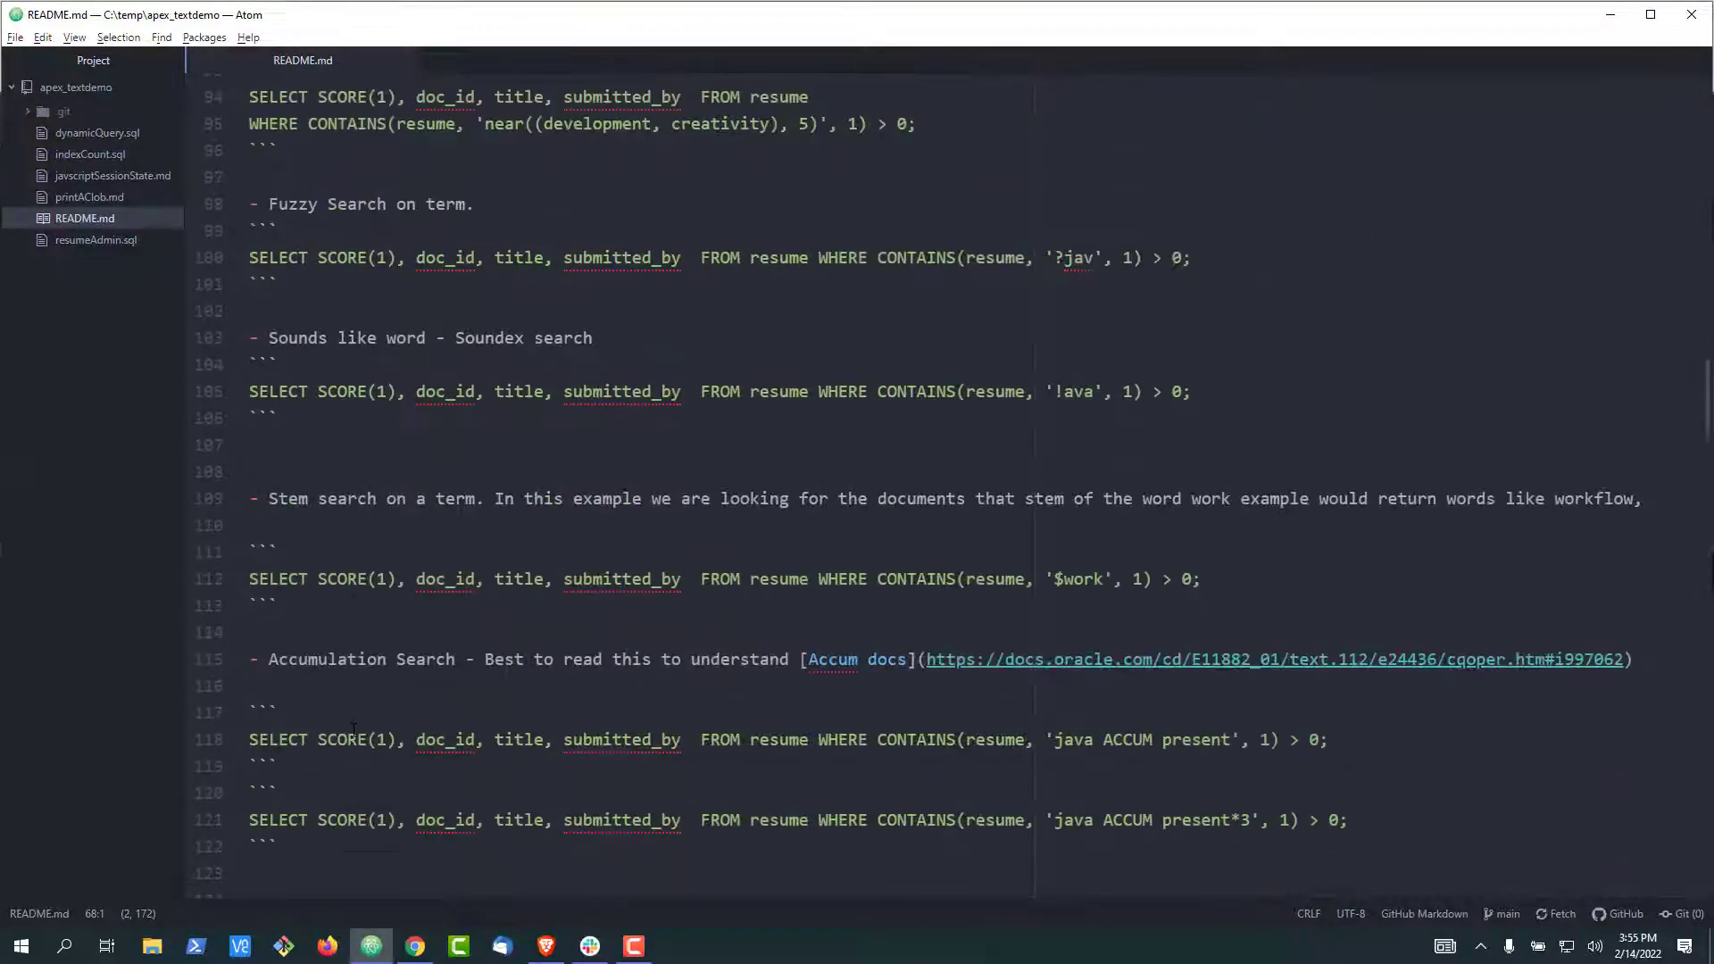
{"action": "scroll", "coordinate": [857, 536], "scroll_direction": "down", "scroll_amount": 4}
{"action": "scroll", "coordinate": [858, 536], "scroll_direction": "down", "scroll_amount": 3}
{"action": "scroll", "coordinate": [857, 536], "scroll_direction": "down", "scroll_amount": 4}
{"action": "scroll", "coordinate": [858, 536], "scroll_direction": "down", "scroll_amount": 4}
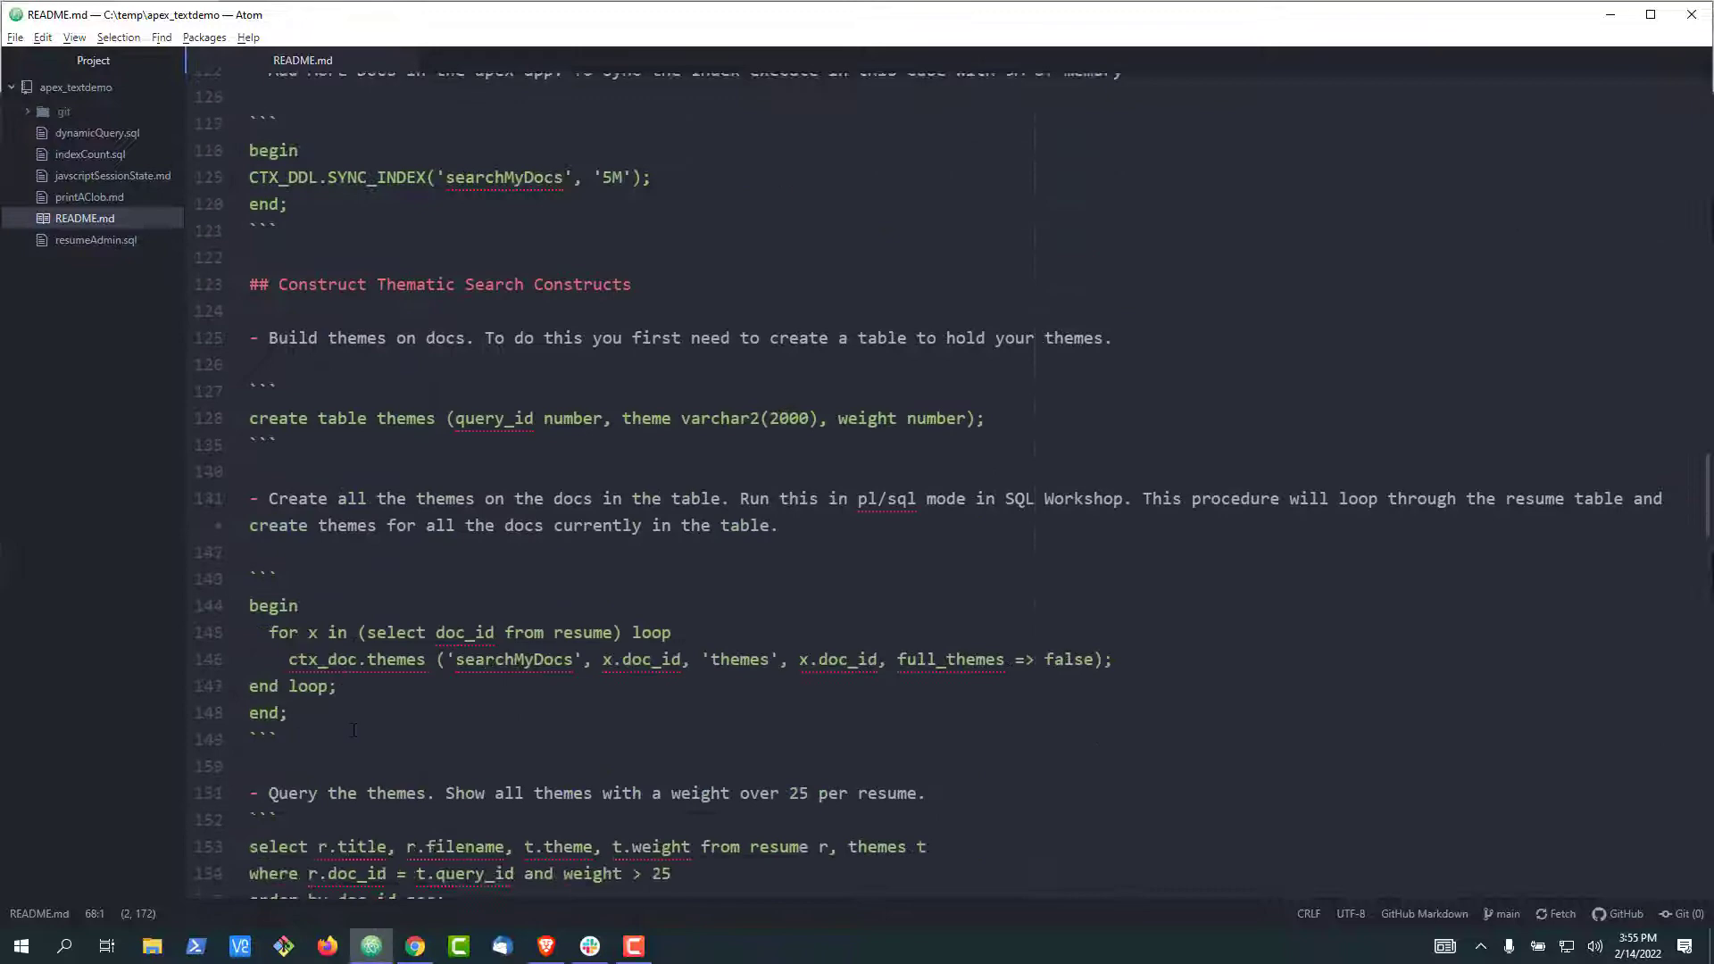
{"action": "scroll", "coordinate": [857, 535], "scroll_direction": "down", "scroll_amount": 3}
{"action": "scroll", "coordinate": [858, 536], "scroll_direction": "down", "scroll_amount": 3}
{"action": "scroll", "coordinate": [857, 537], "scroll_direction": "down", "scroll_amount": 4}
{"action": "scroll", "coordinate": [858, 535], "scroll_direction": "down", "scroll_amount": 4}
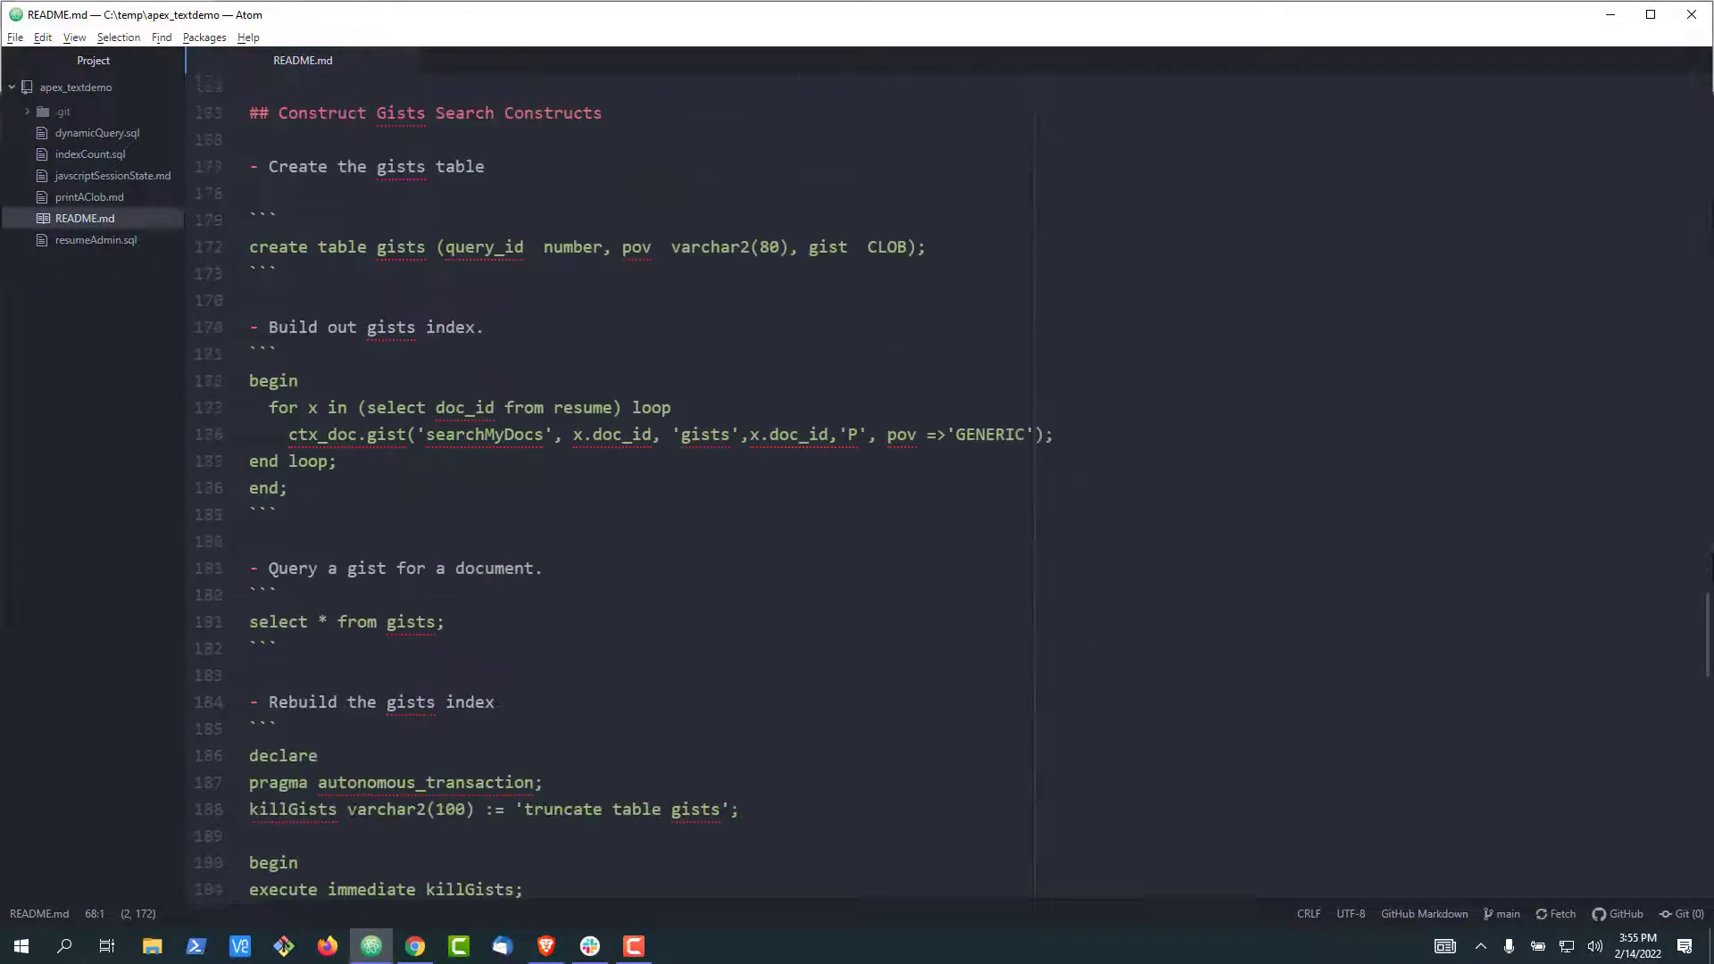
{"action": "scroll", "coordinate": [857, 536], "scroll_direction": "down", "scroll_amount": 4}
{"action": "scroll", "coordinate": [858, 535], "scroll_direction": "down", "scroll_amount": 3}
{"action": "scroll", "coordinate": [857, 536], "scroll_direction": "down", "scroll_amount": 2}
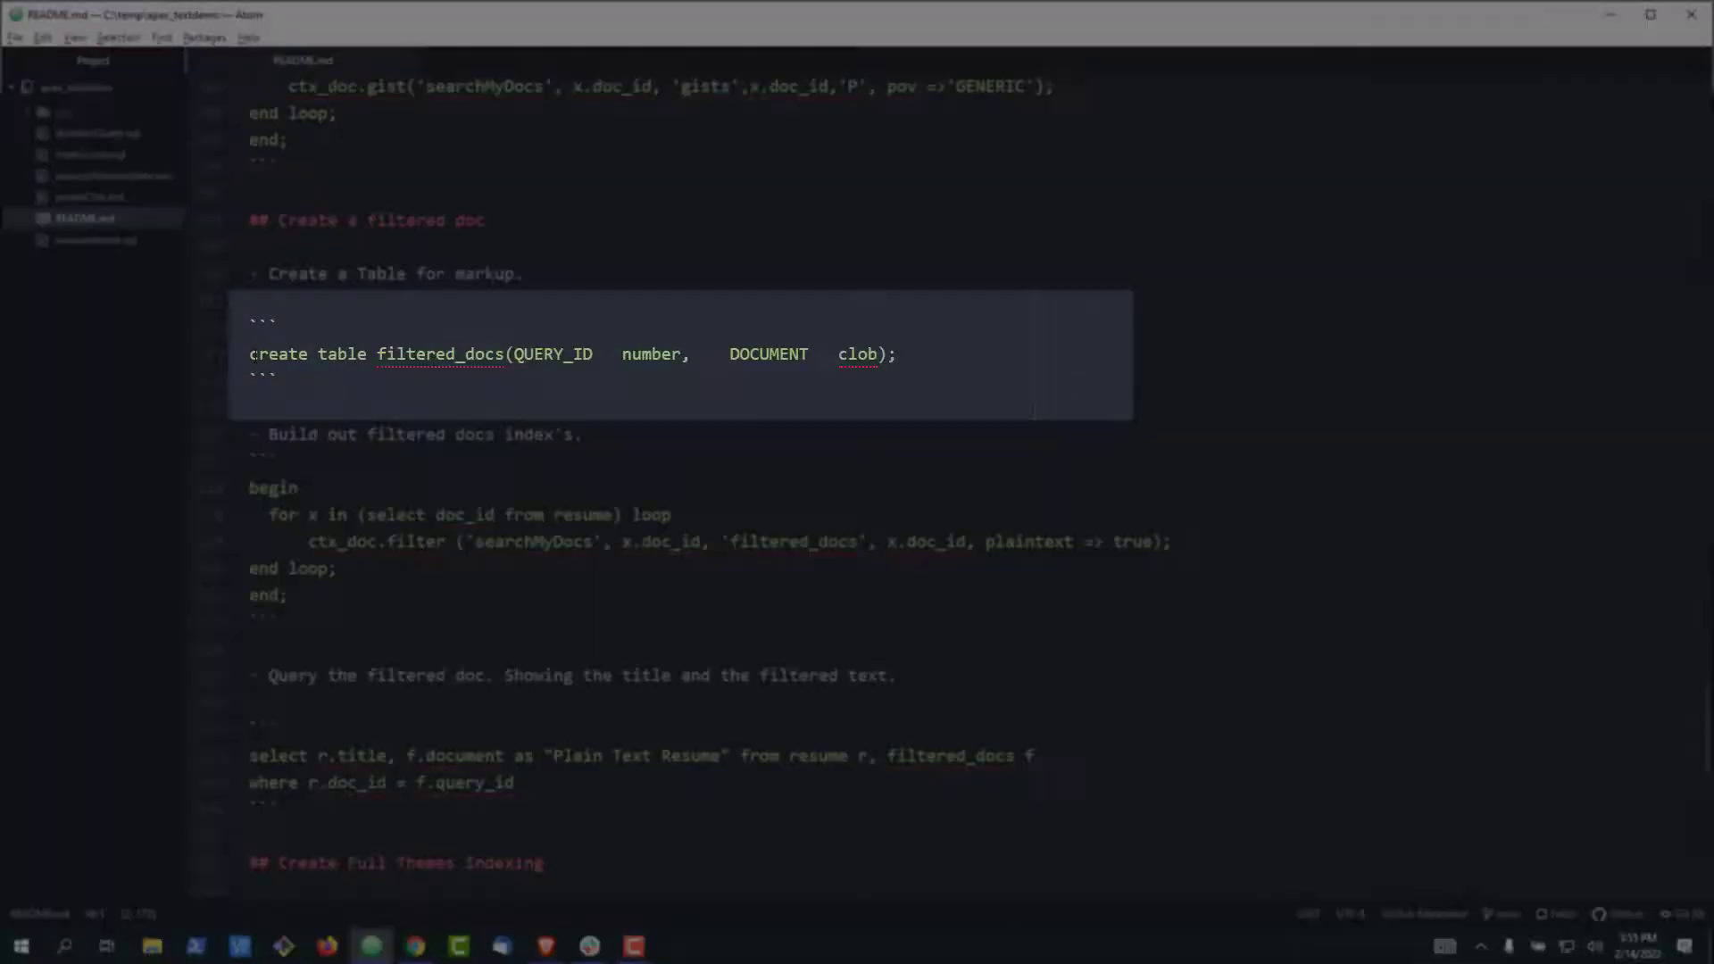
{"action": "left_click_drag", "start_coordinate": [250, 355], "coordinate": [900, 355]}
{"action": "key", "text": "ctrl+c"}
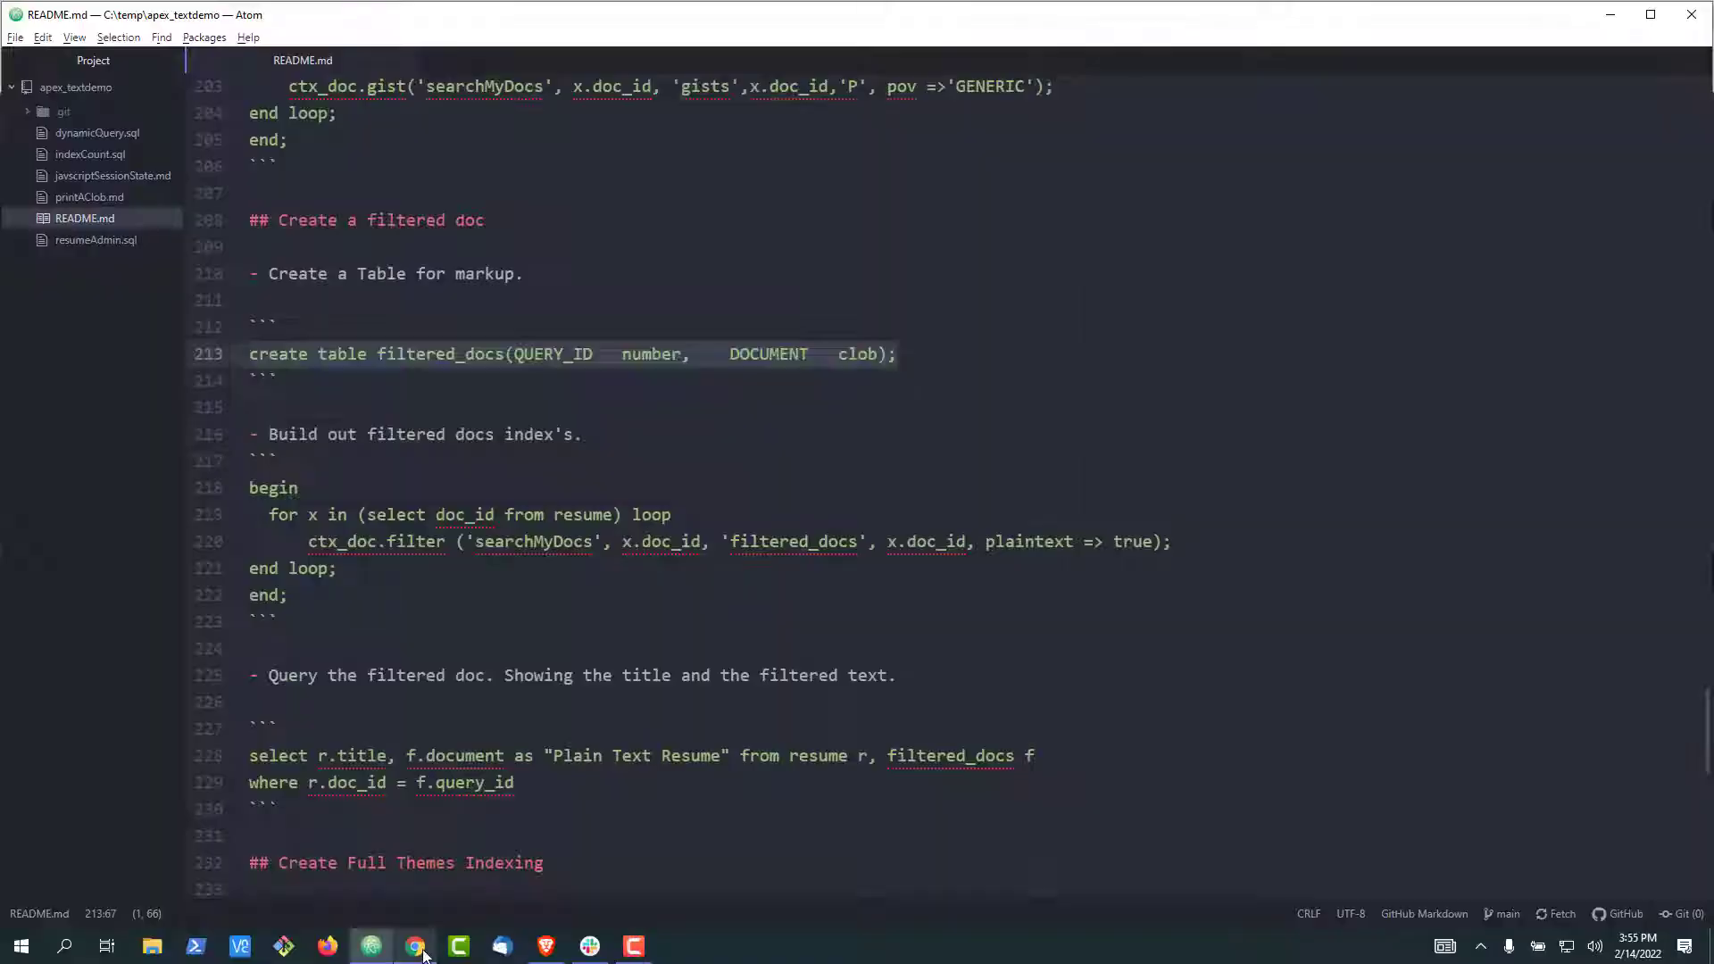
Step: Paste and run the create table filtered_docs statement
{"action": "left_click", "coordinate": [416, 947]}
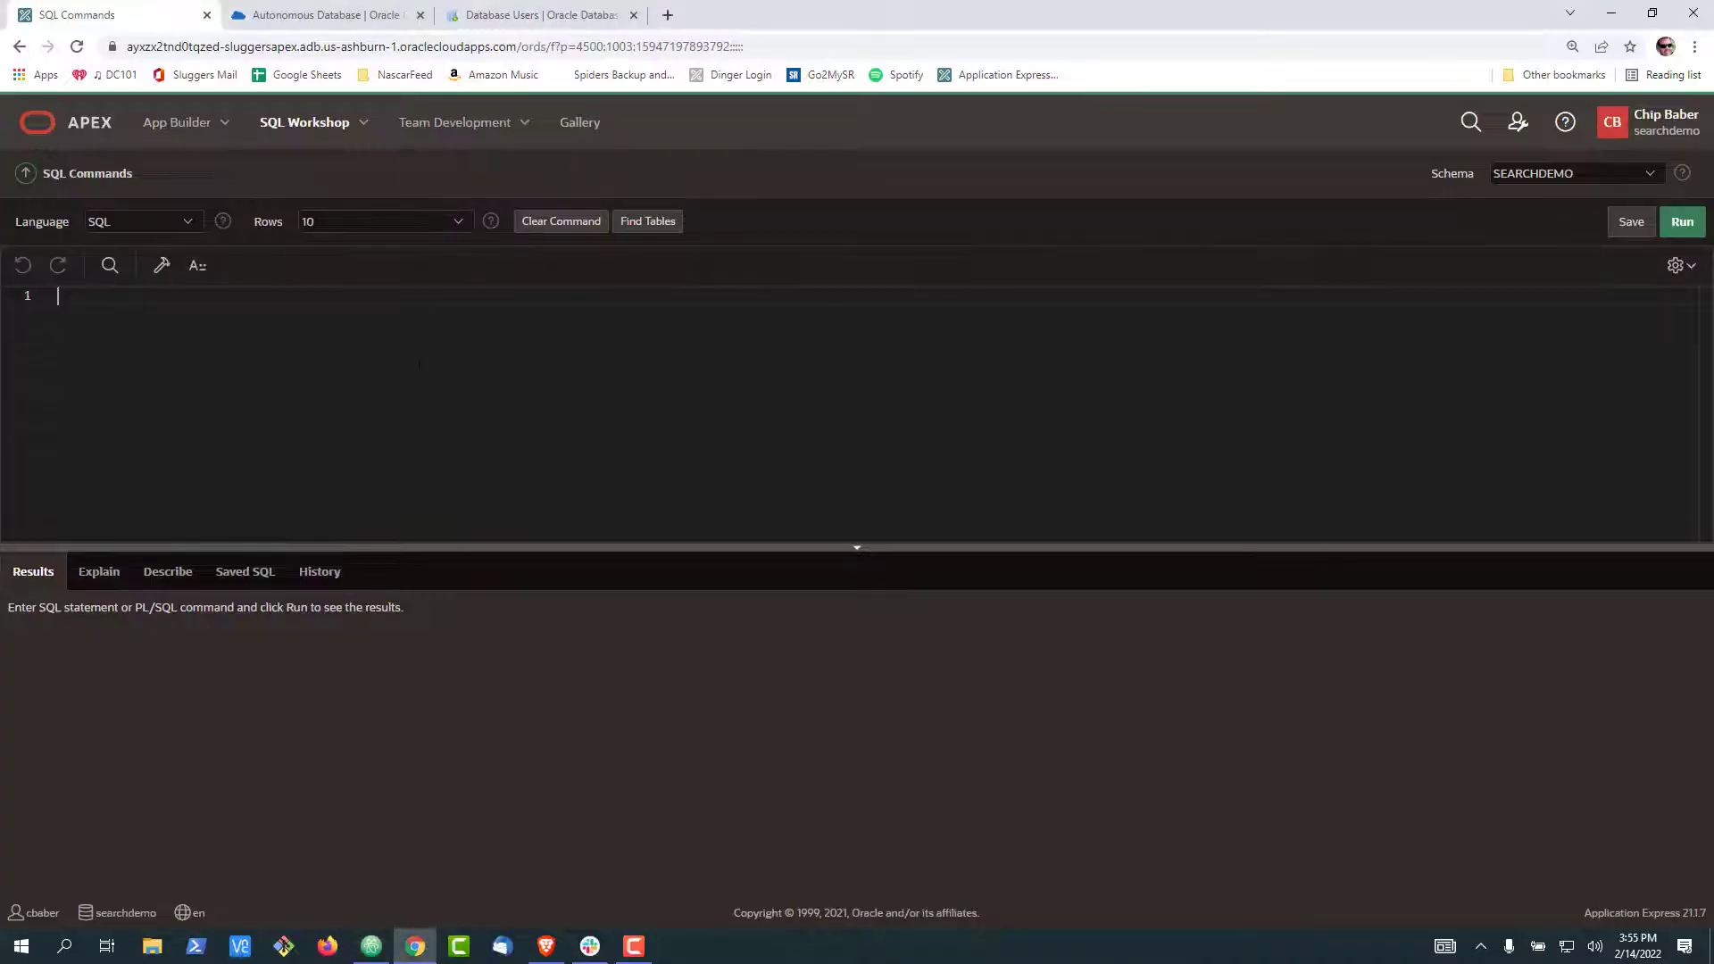
{"action": "key", "text": "ctrl+v"}
{"action": "left_click", "coordinate": [1682, 221]}
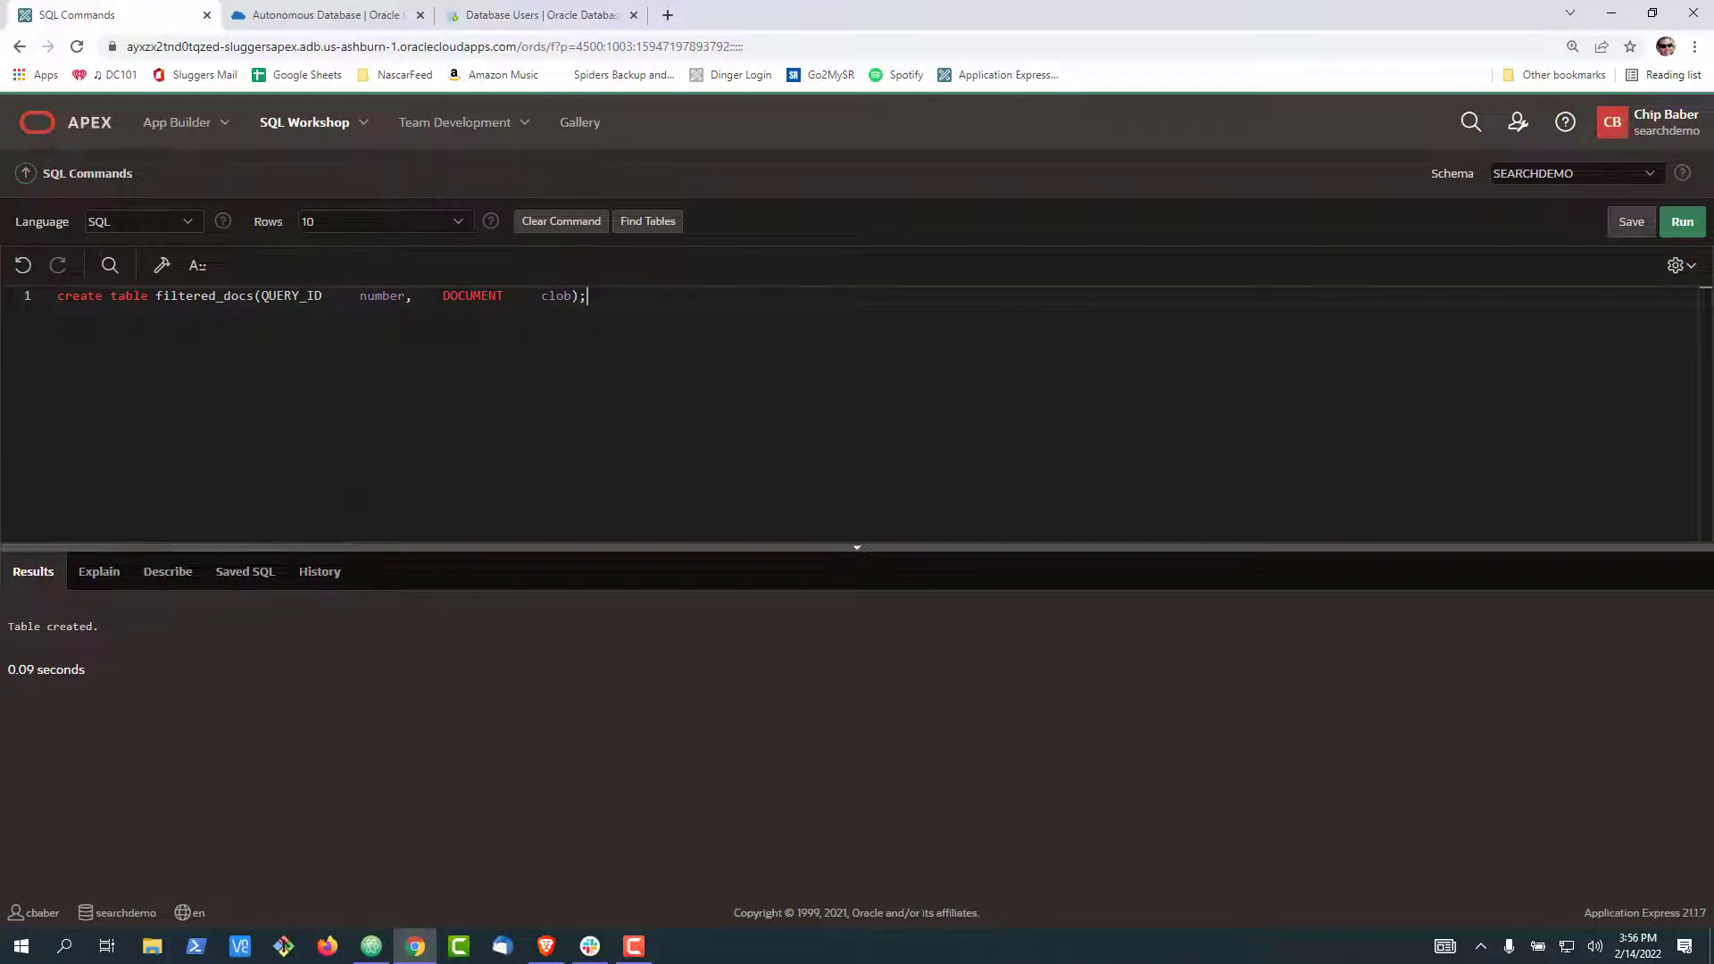
Step: Replace the editor contents with the ctx_doc.filter loop block and run it over all resumes
{"action": "left_click", "coordinate": [373, 947]}
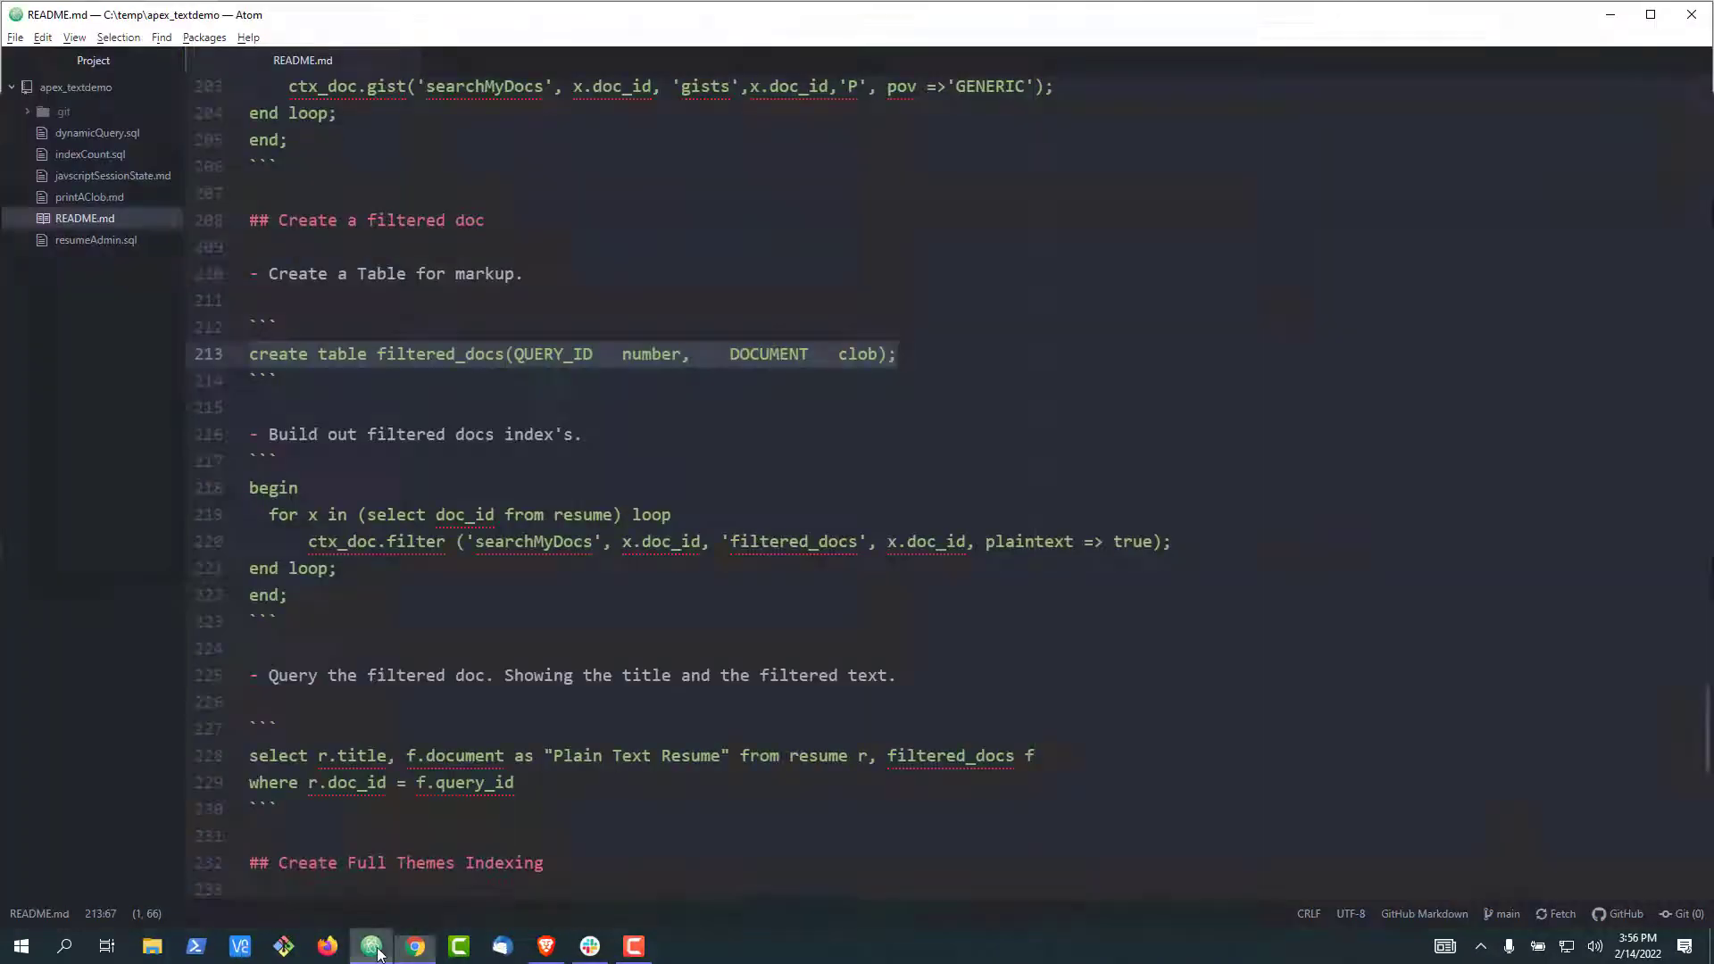
{"action": "scroll", "coordinate": [858, 482], "scroll_direction": "down", "scroll_amount": 2}
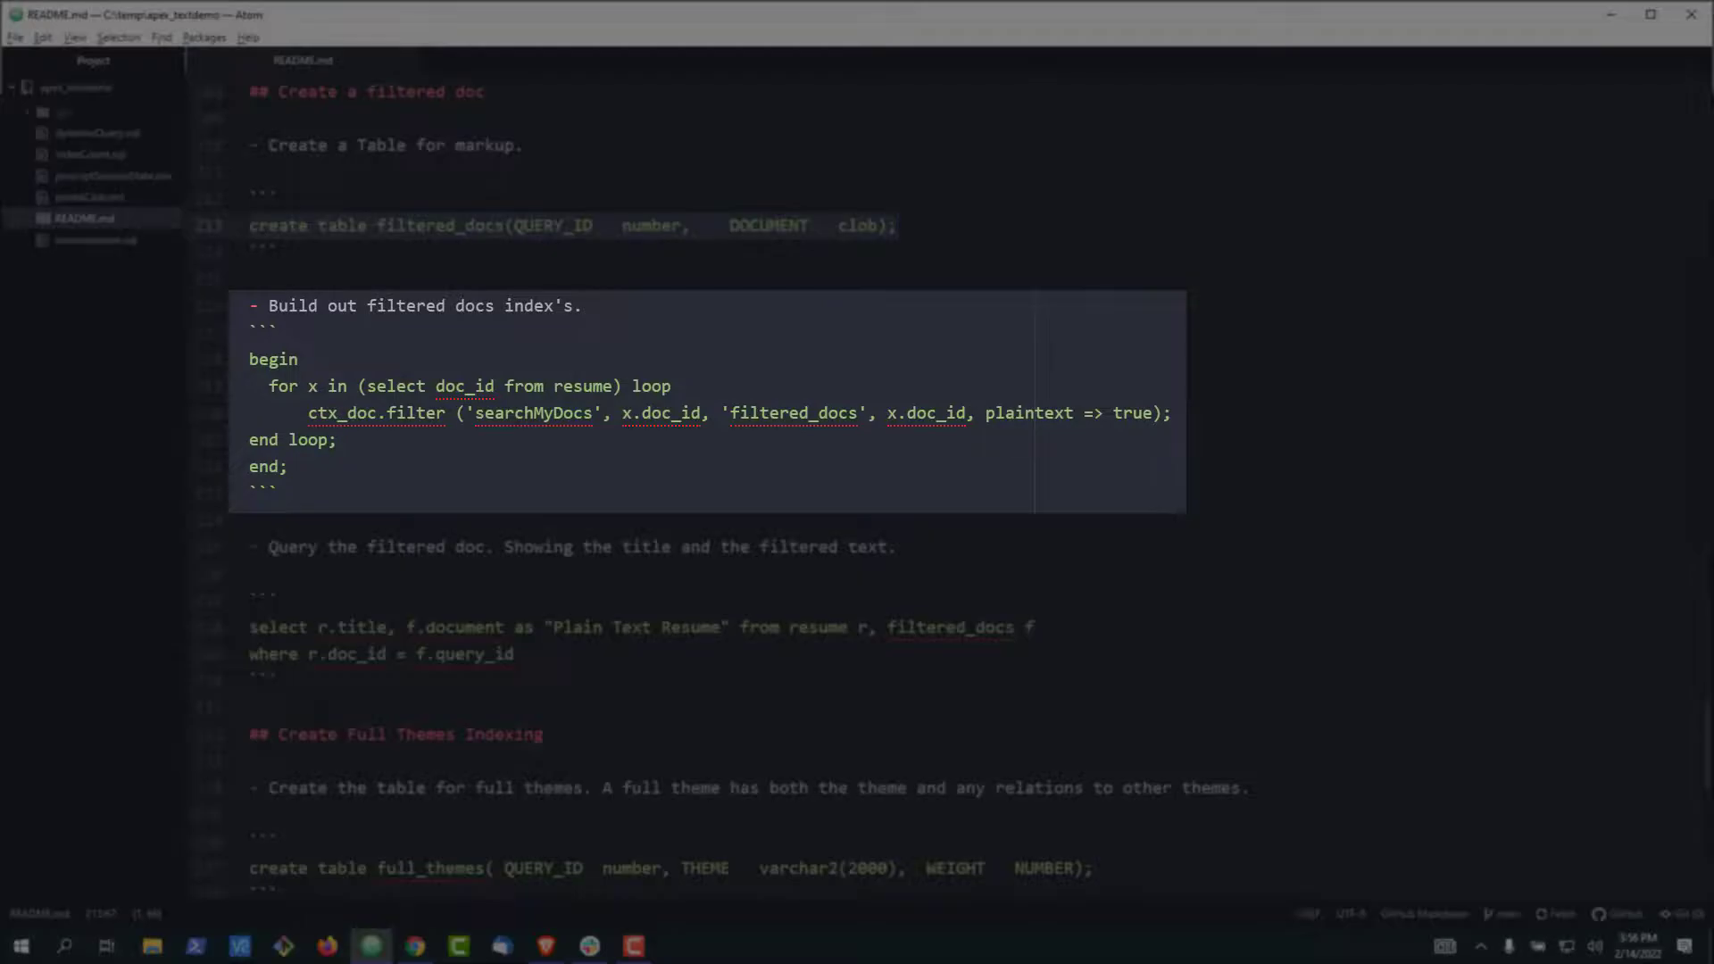
{"action": "left_click_drag", "start_coordinate": [288, 466], "coordinate": [250, 360]}
{"action": "key", "text": "ctrl+c"}
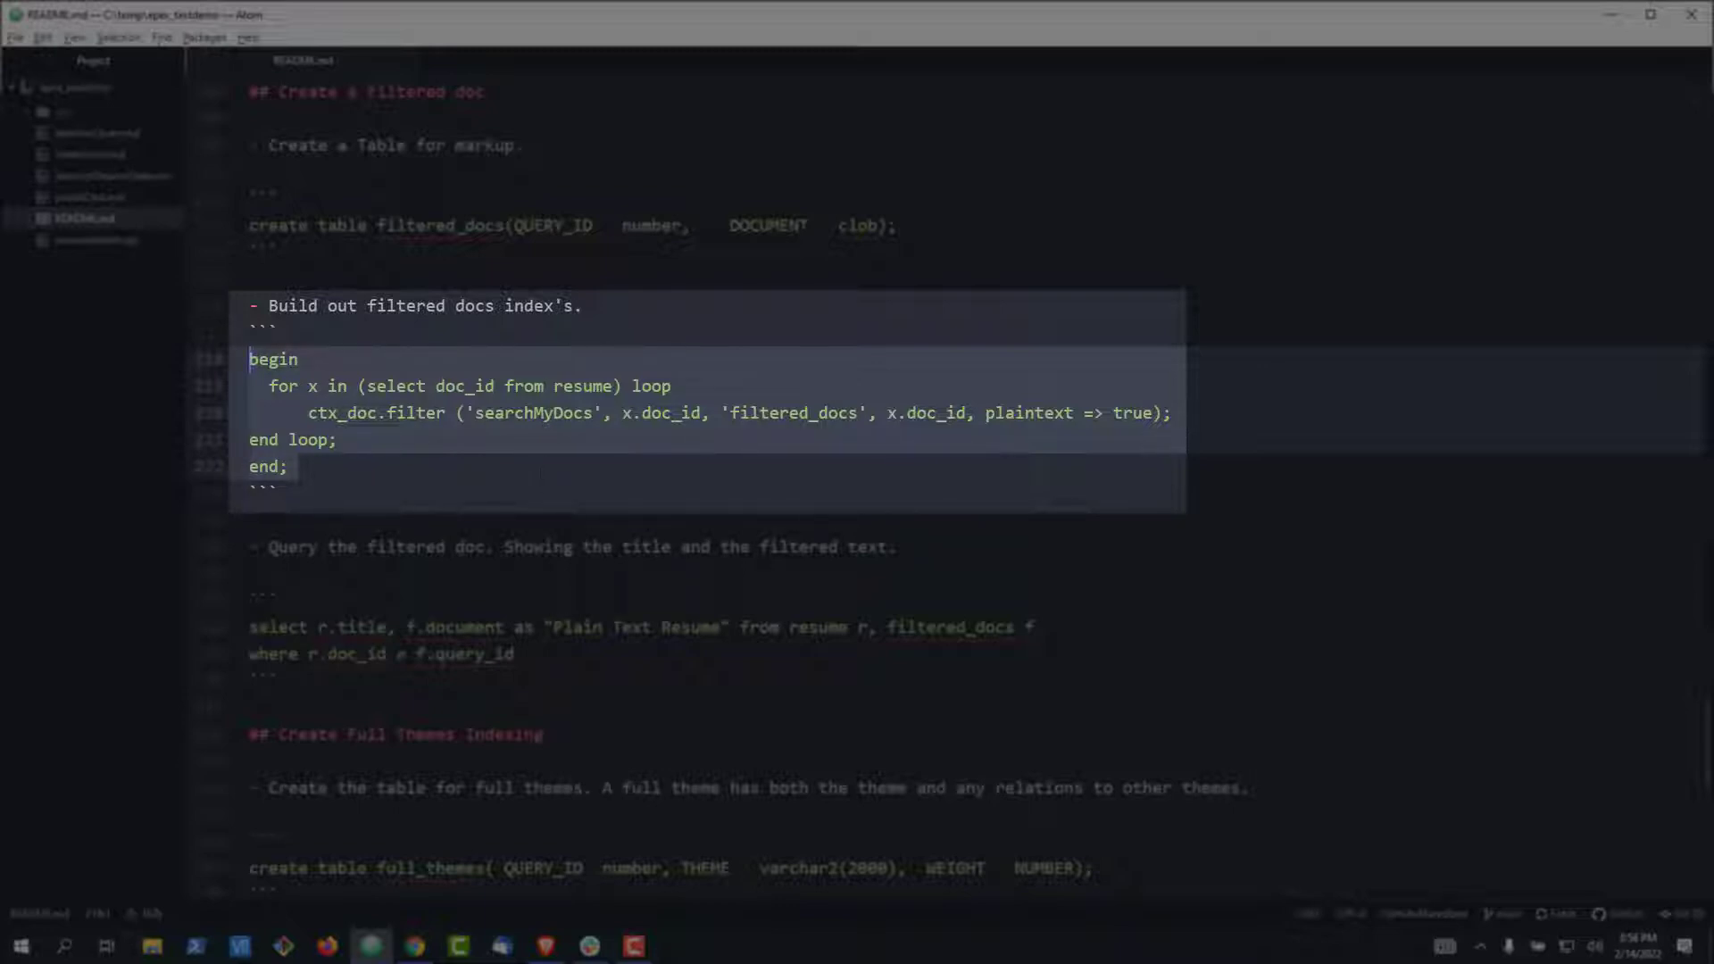
{"action": "left_click", "coordinate": [832, 419]}
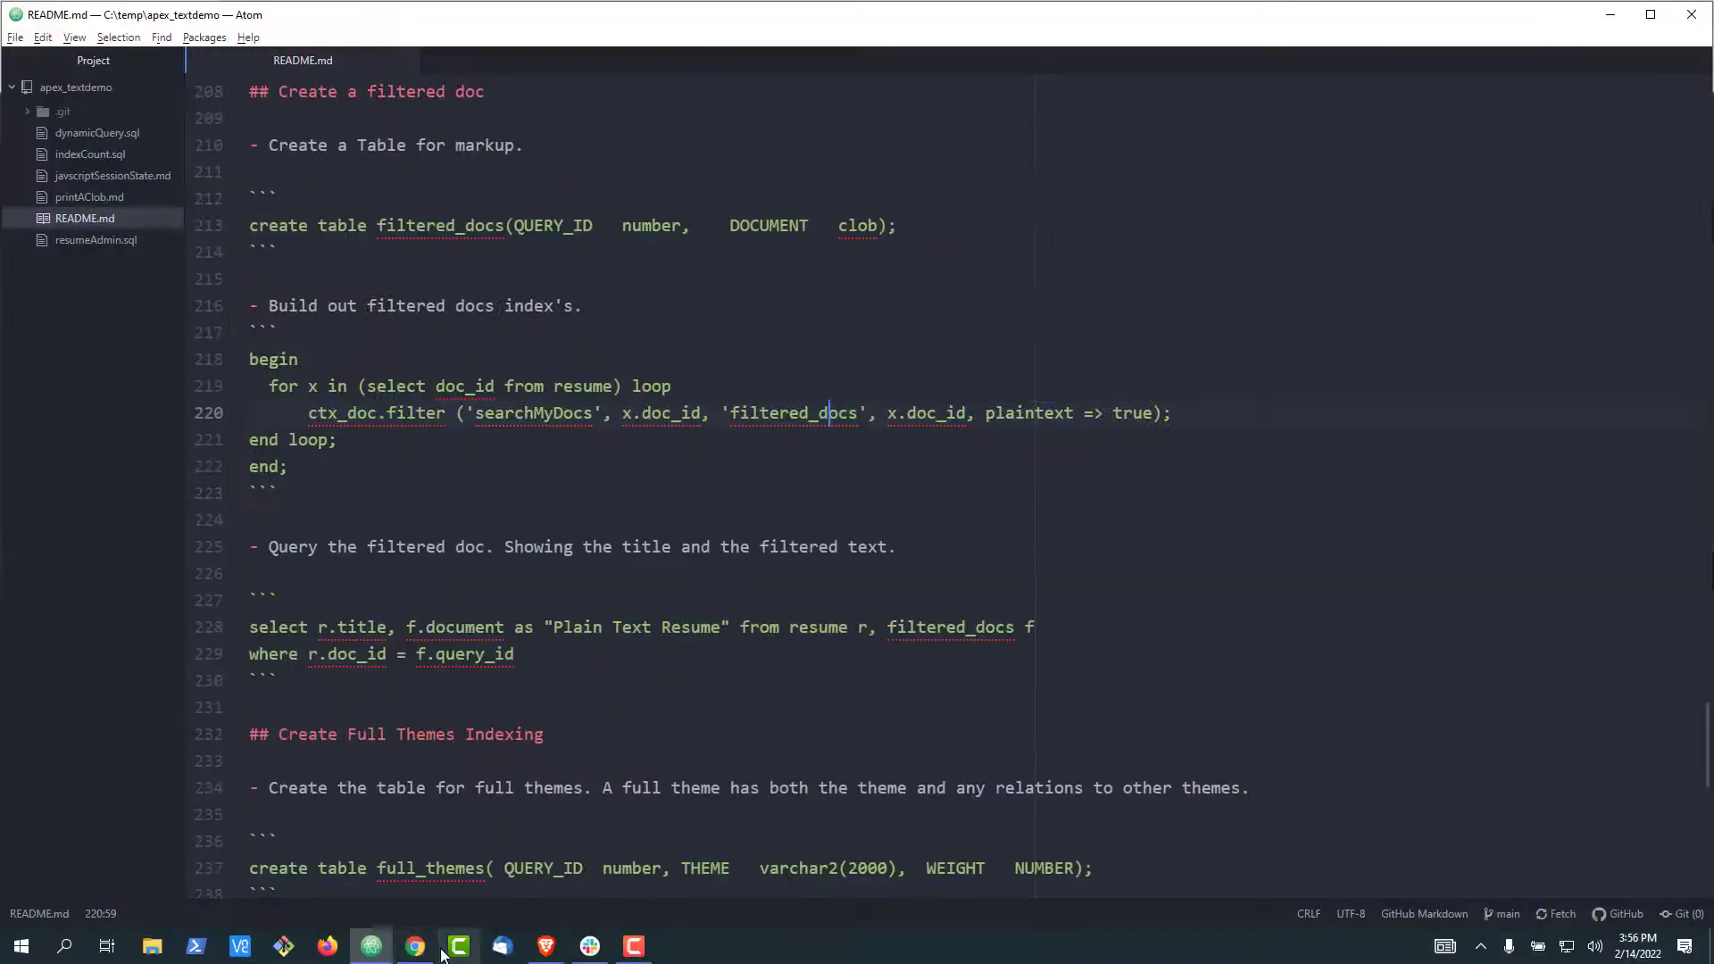
{"action": "left_click", "coordinate": [415, 947]}
{"action": "left_click_drag", "start_coordinate": [587, 297], "coordinate": [19, 306]}
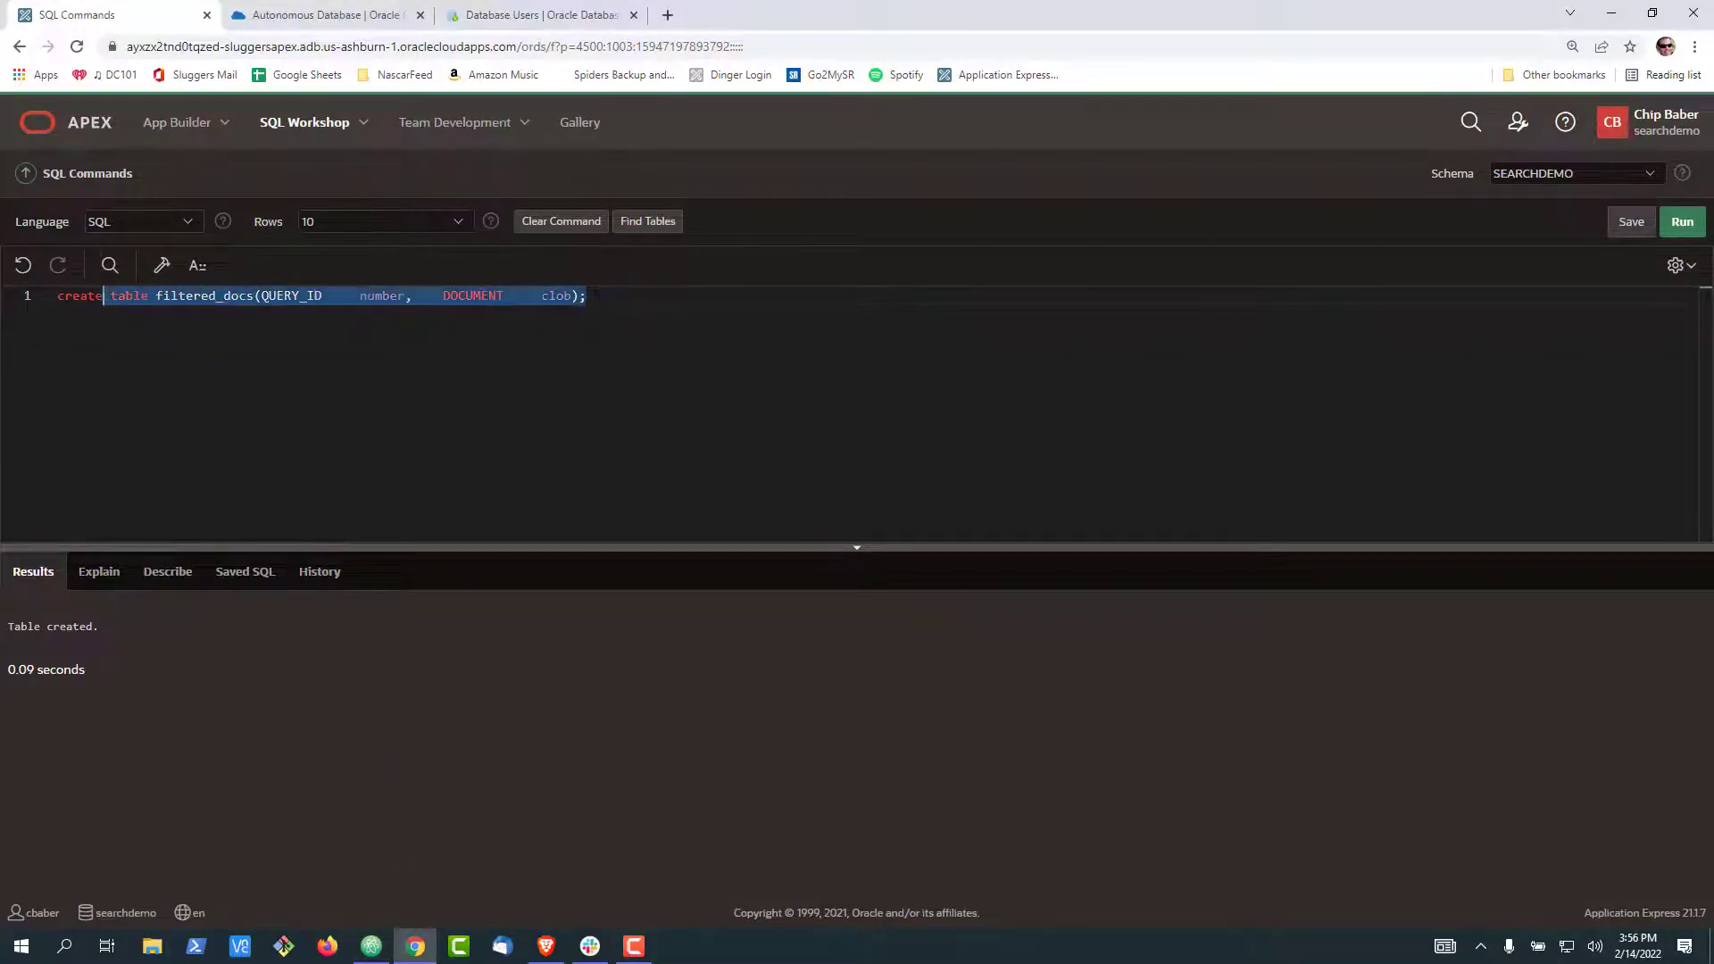
{"action": "key", "text": "ctrl+v"}
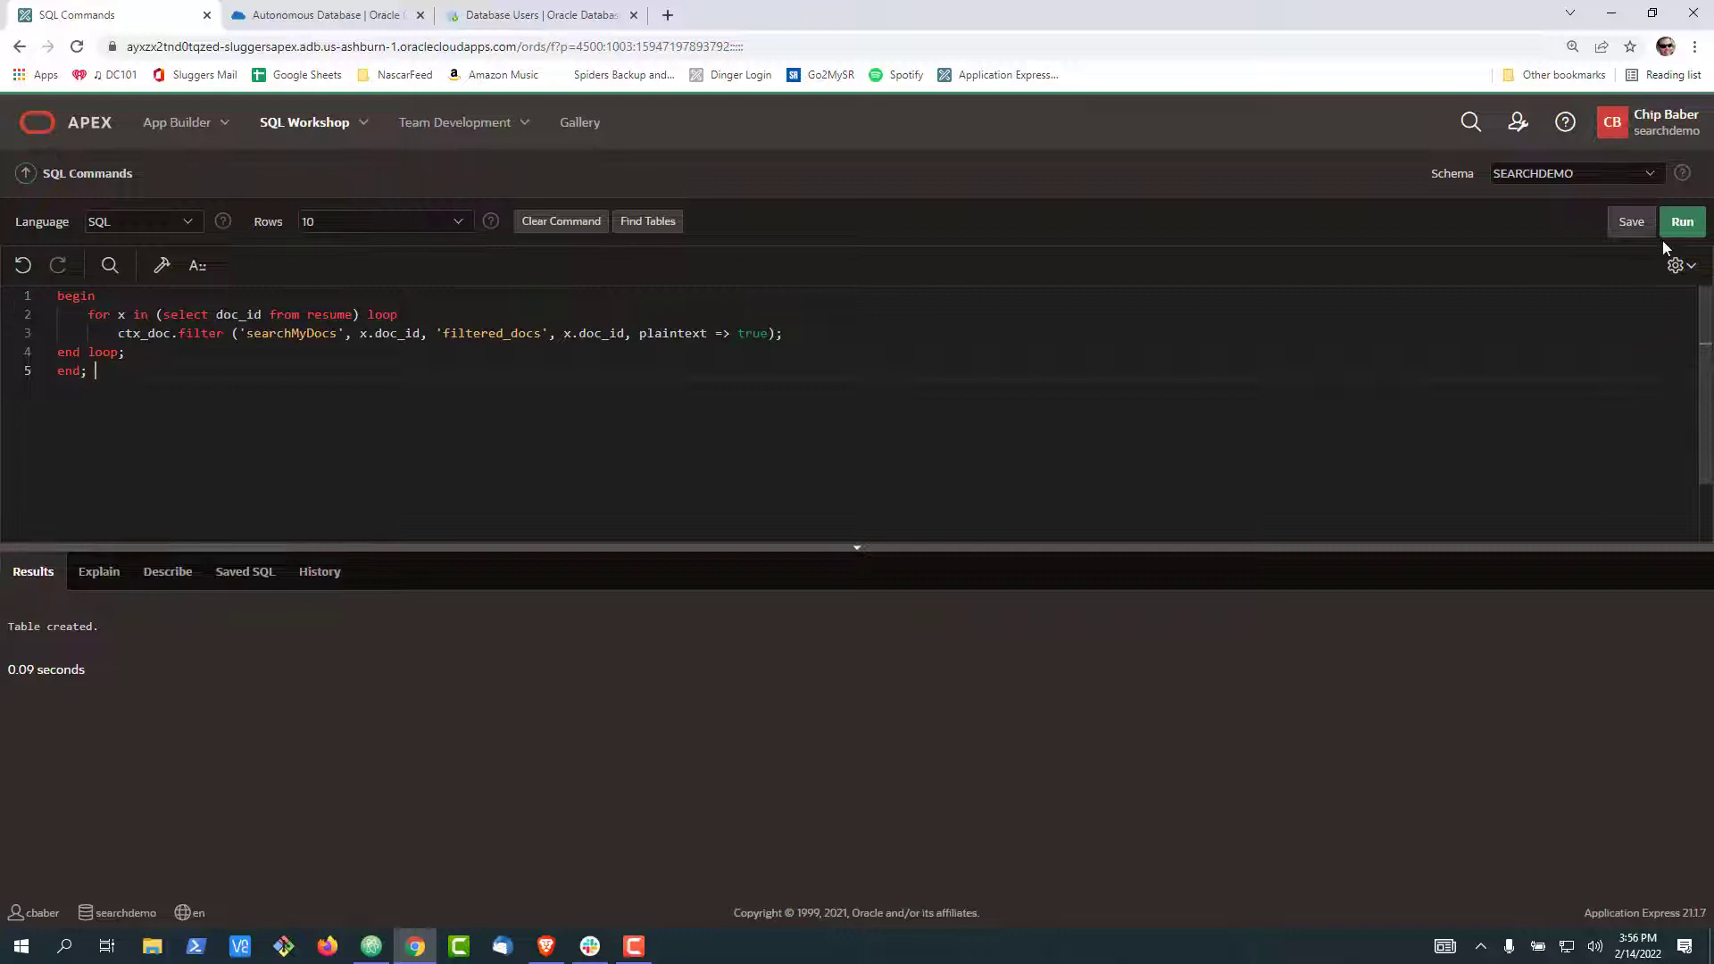
{"action": "left_click", "coordinate": [1682, 221]}
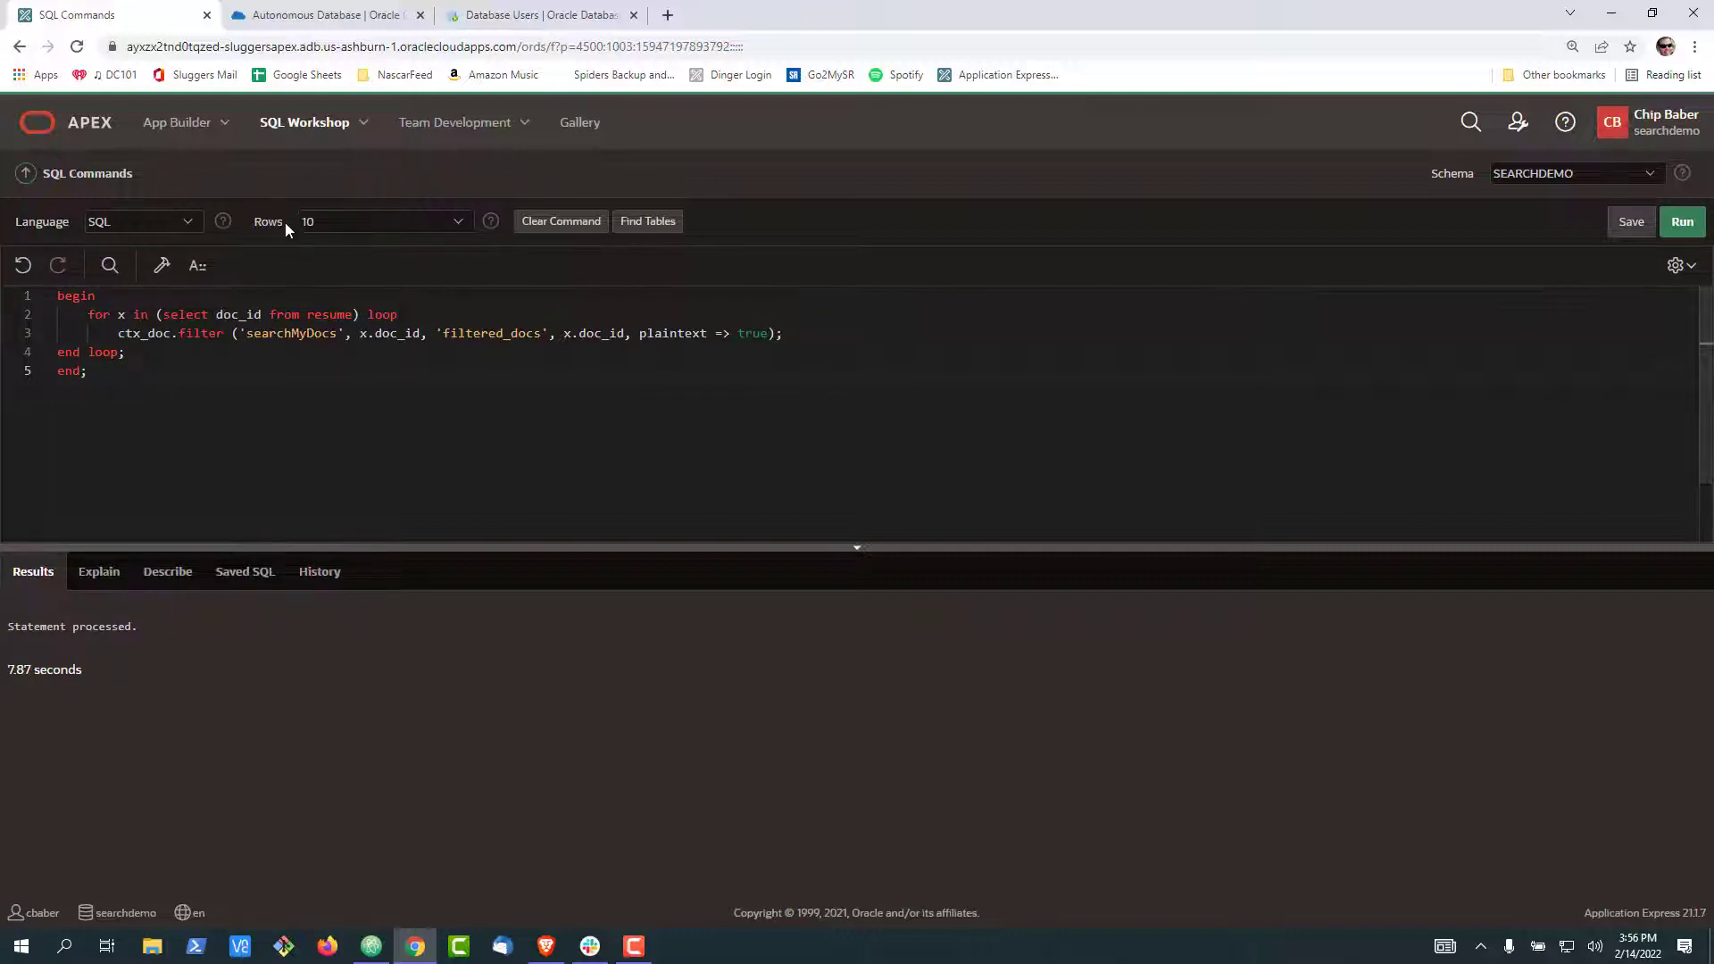
Step: Show the FILTERED_DOCS table's five rows of extracted resume text in Object Browser
{"action": "left_click", "coordinate": [304, 122]}
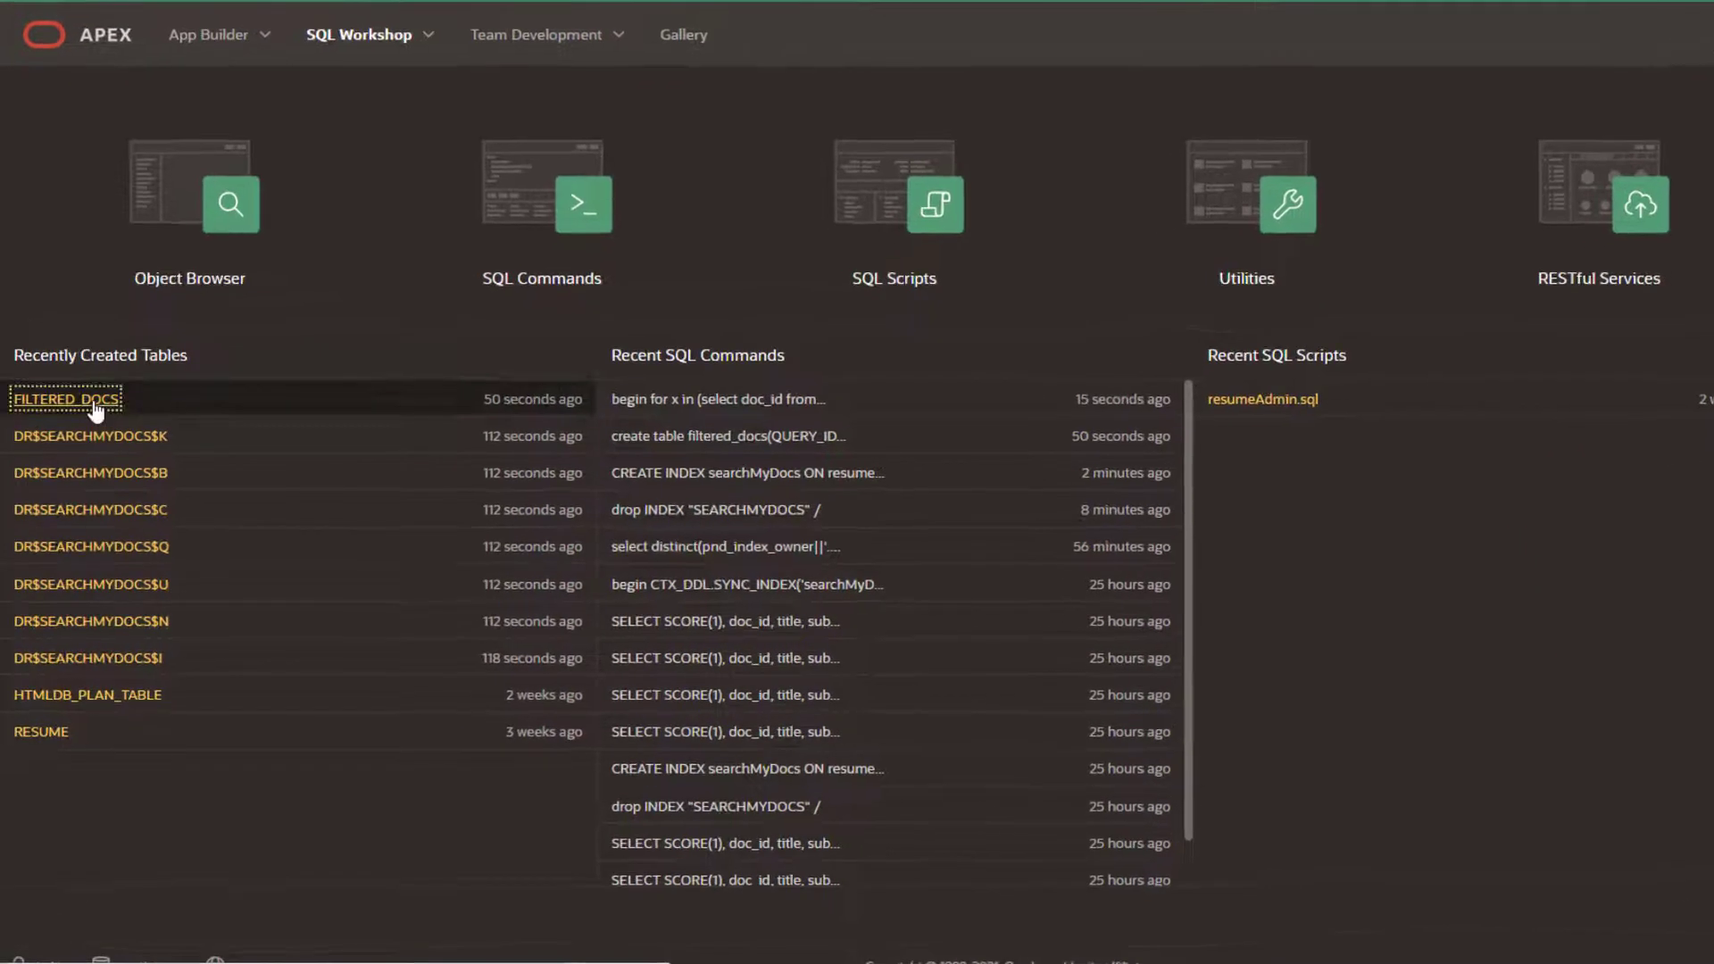
{"action": "left_click", "coordinate": [55, 429]}
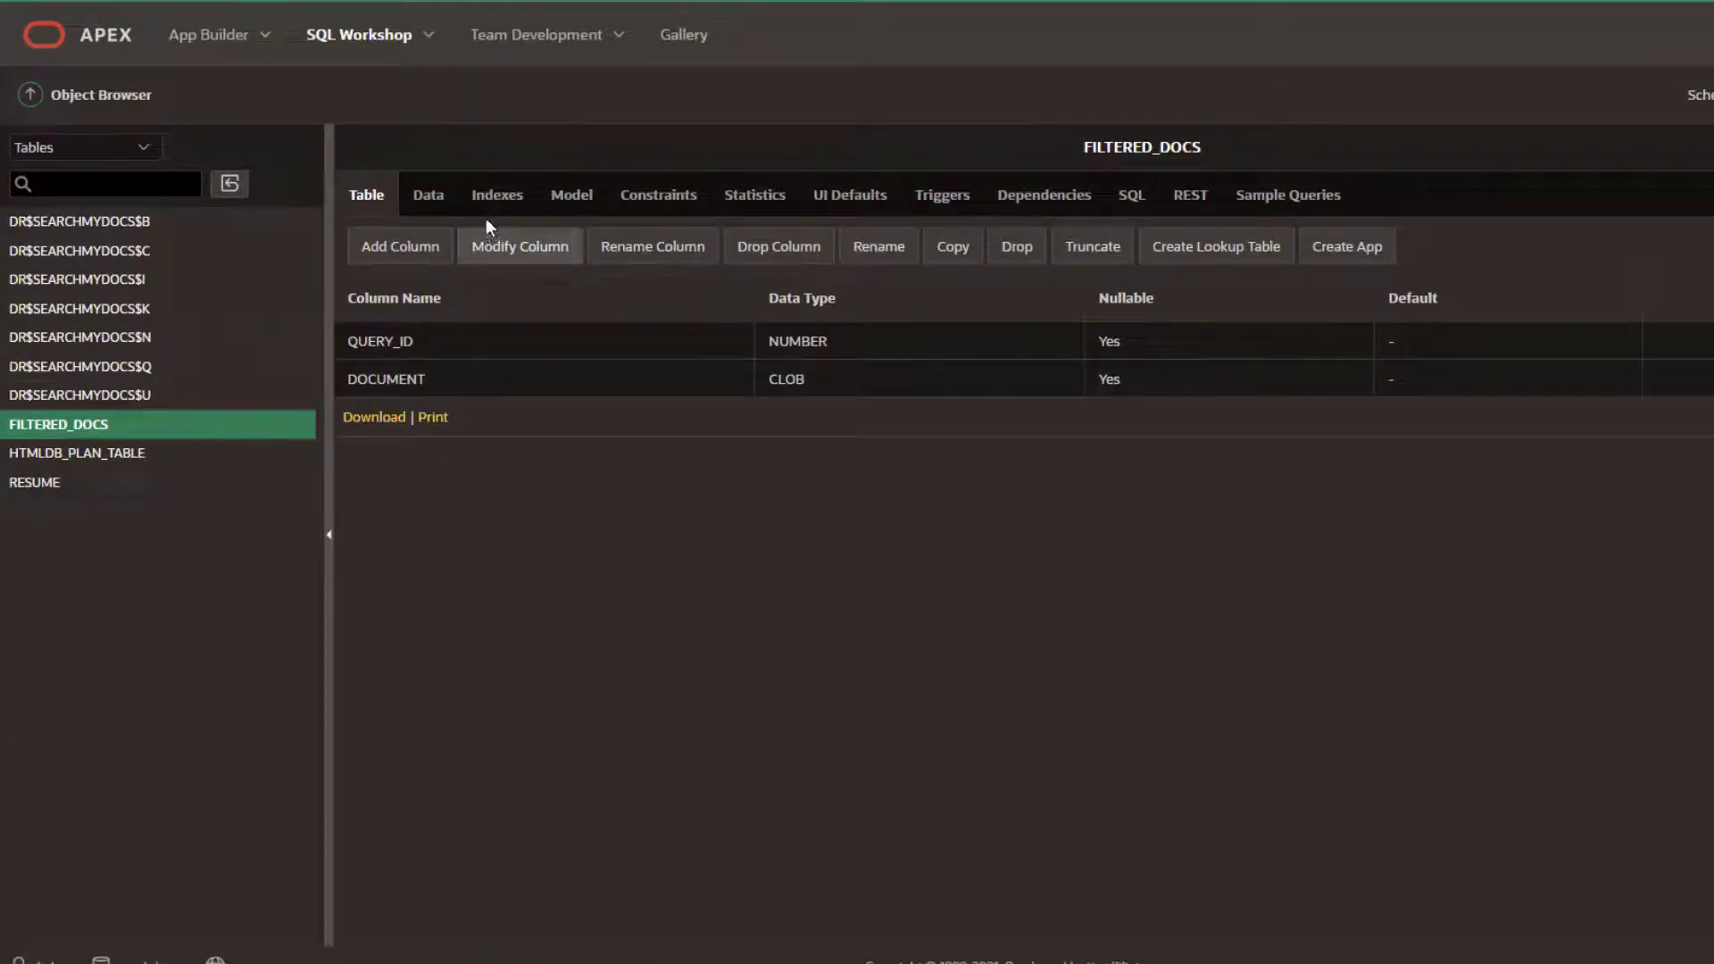
{"action": "left_click", "coordinate": [429, 193]}
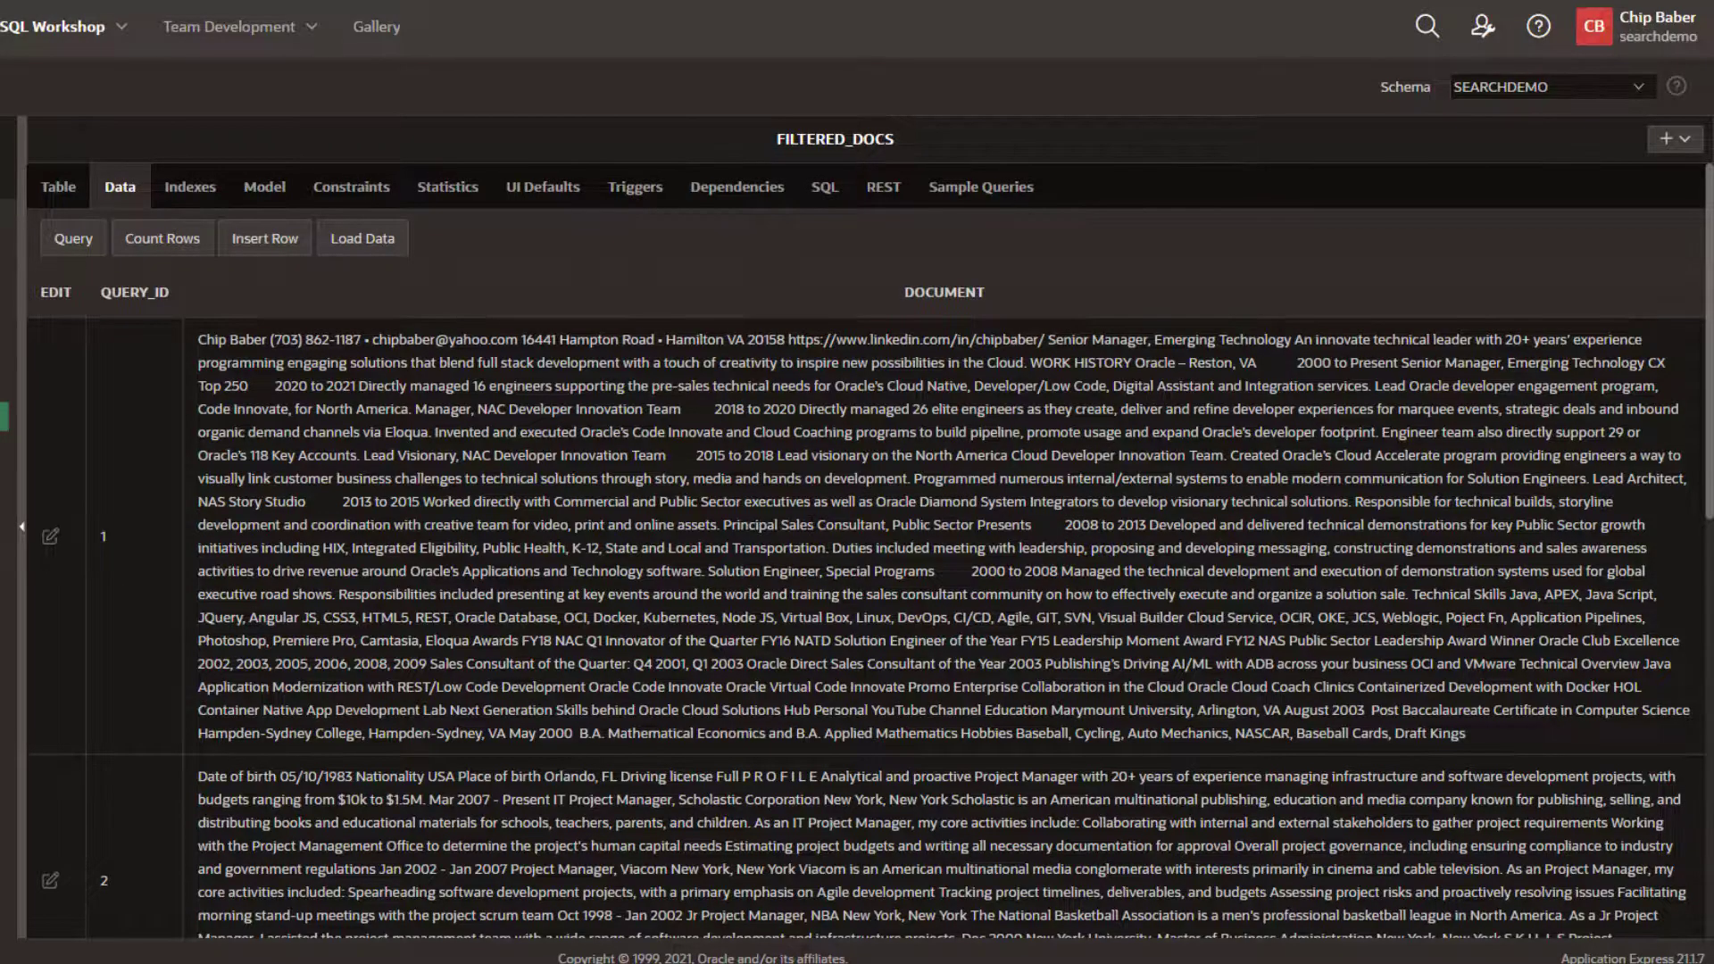
{"action": "scroll", "coordinate": [937, 603], "scroll_direction": "down", "scroll_amount": 5}
{"action": "scroll", "coordinate": [938, 603], "scroll_direction": "down", "scroll_amount": 5}
{"action": "scroll", "coordinate": [937, 603], "scroll_direction": "down", "scroll_amount": 5}
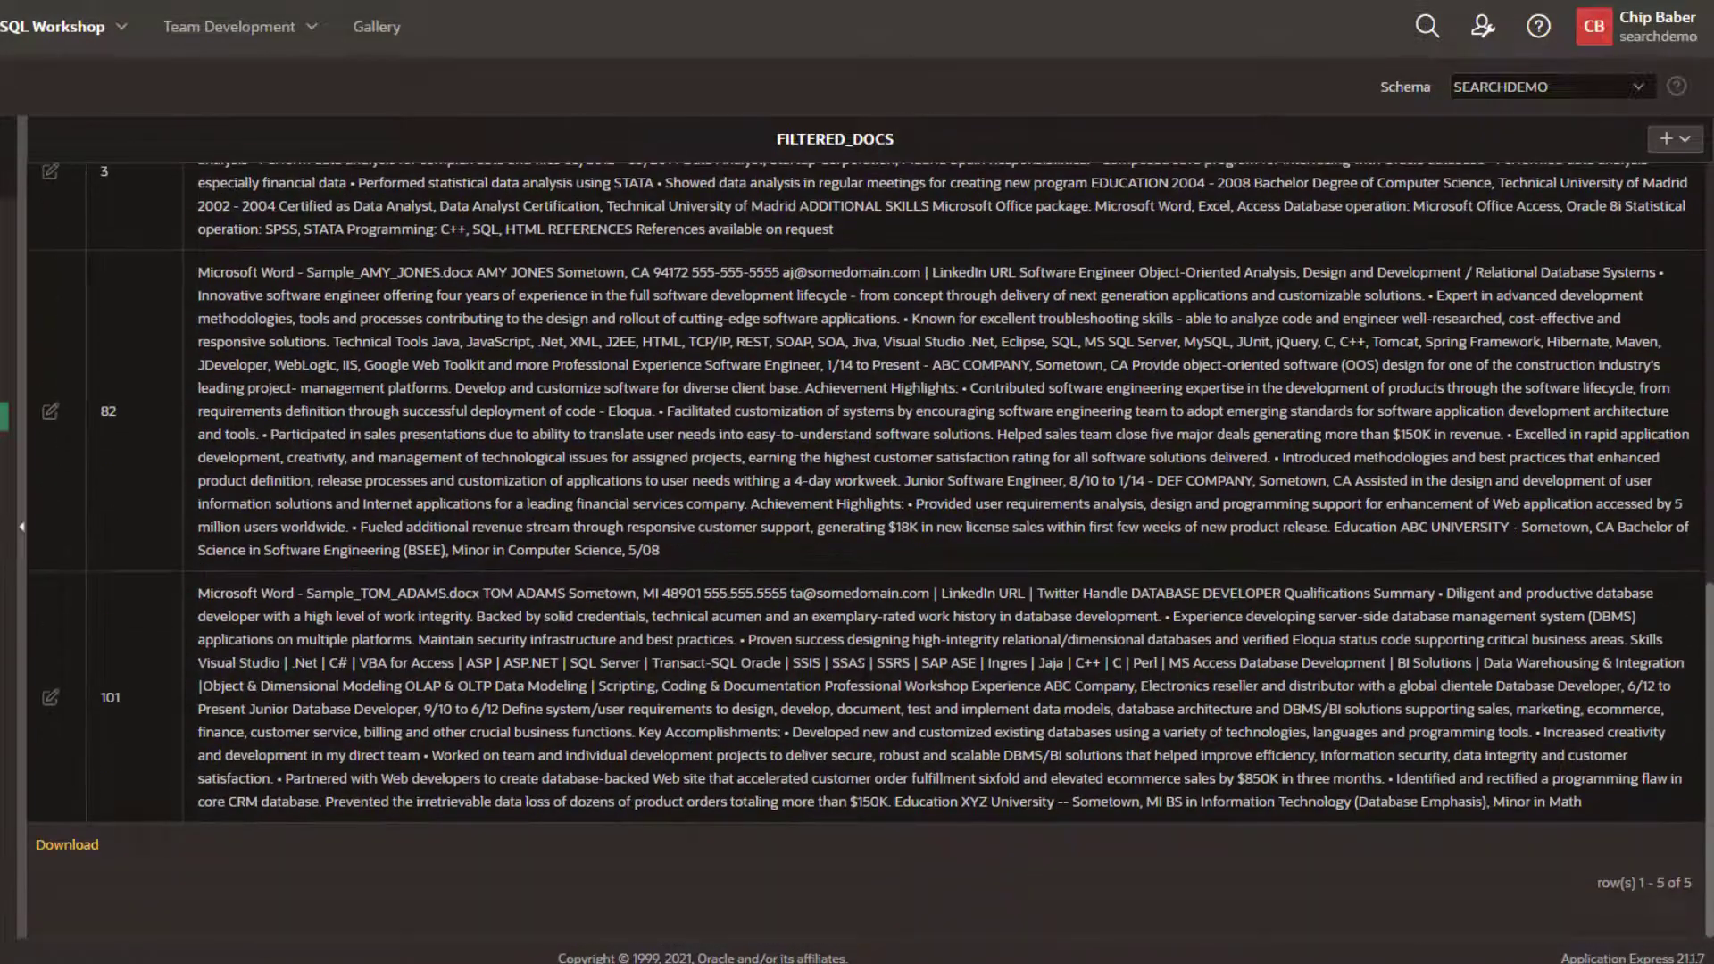
{"action": "scroll", "coordinate": [938, 537], "scroll_direction": "up", "scroll_amount": 5}
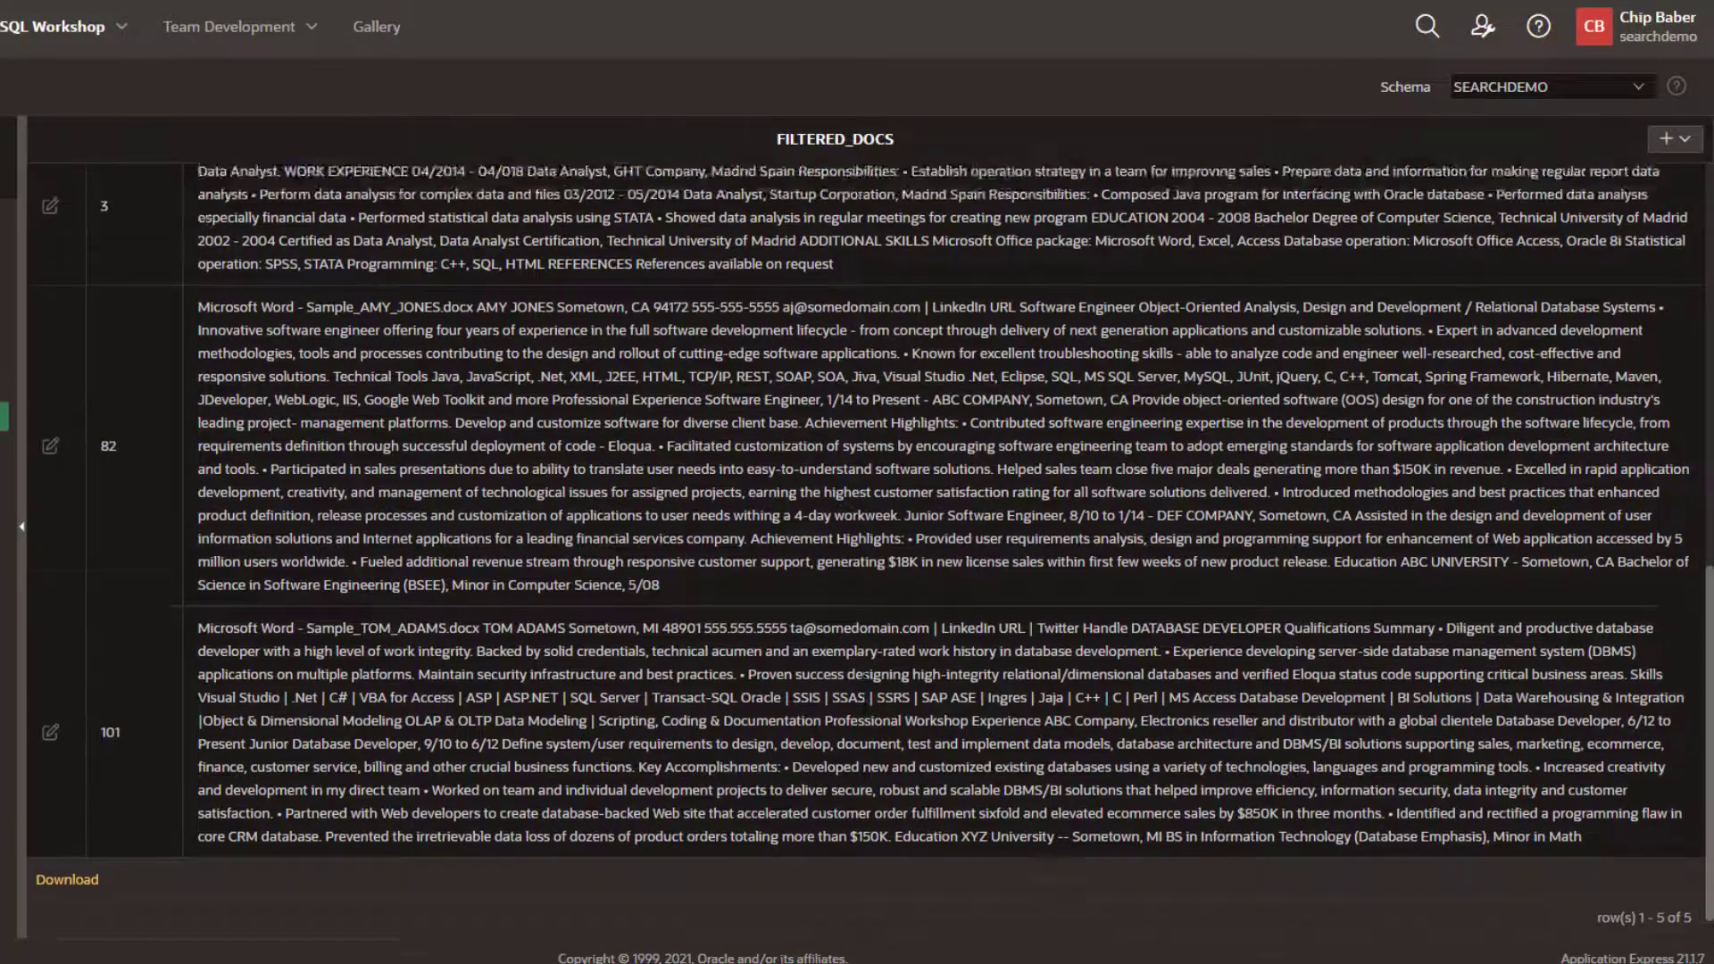
{"action": "scroll", "coordinate": [938, 536], "scroll_direction": "up", "scroll_amount": 5}
{"action": "scroll", "coordinate": [938, 536], "scroll_direction": "up", "scroll_amount": 5}
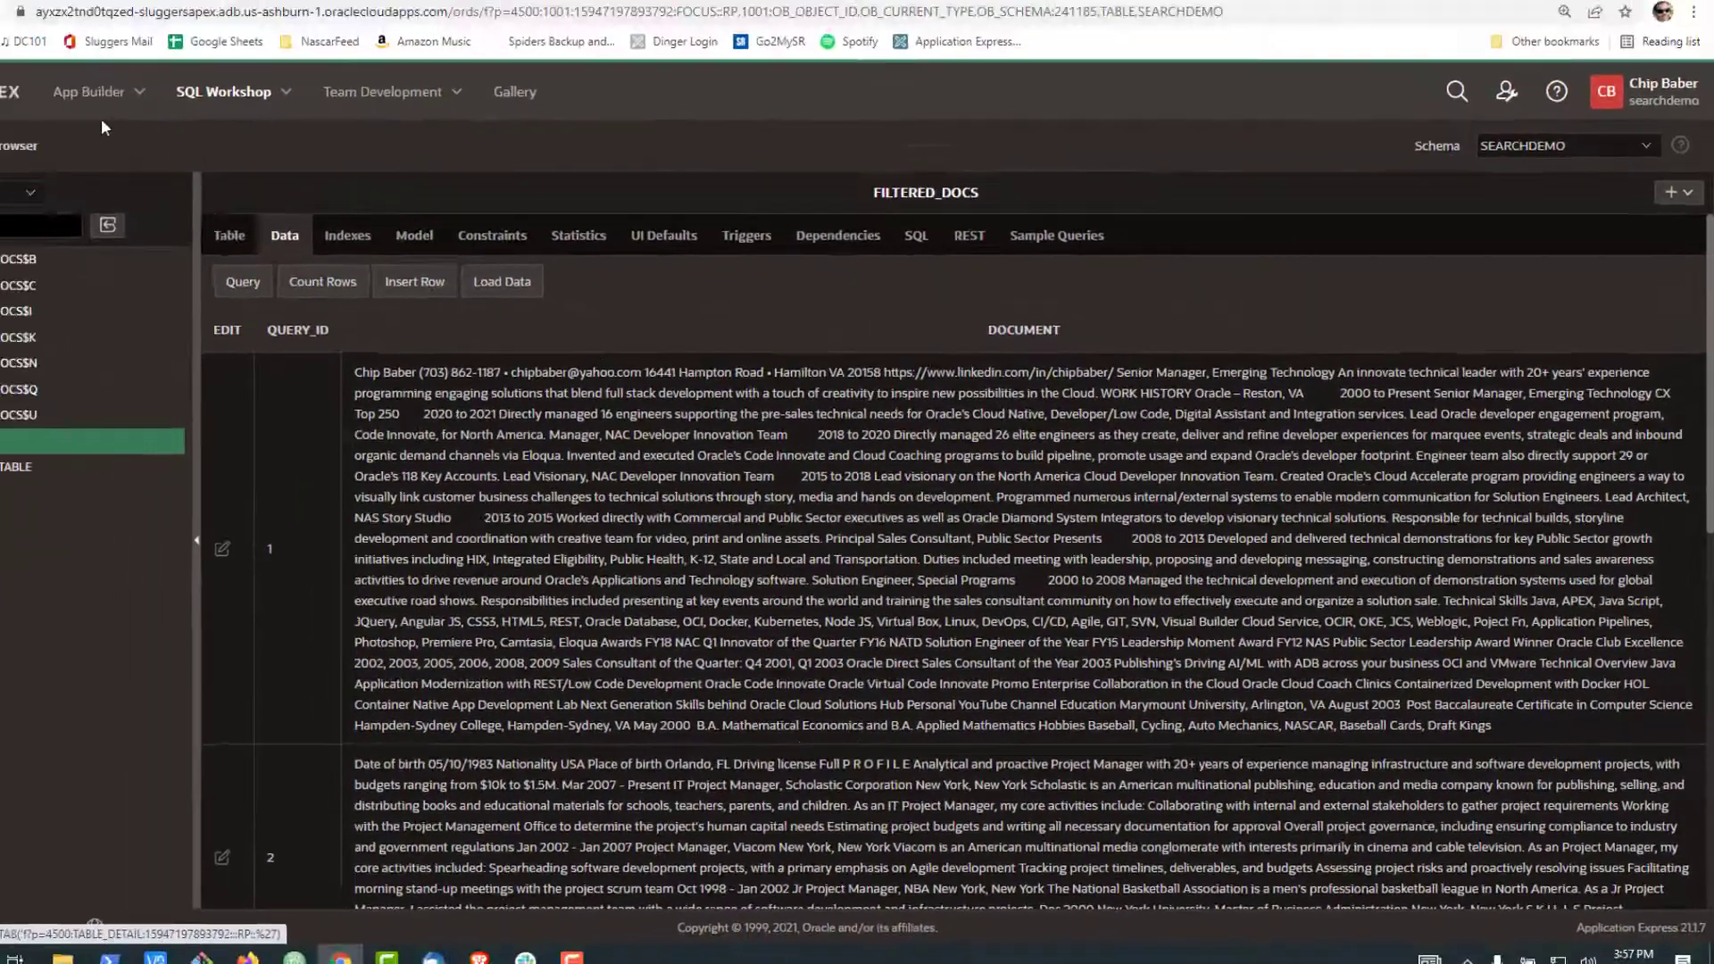
Step: Run Resume Analyzer's Home page and view, then close, Chip Resume's text preview
{"action": "left_click", "coordinate": [90, 91]}
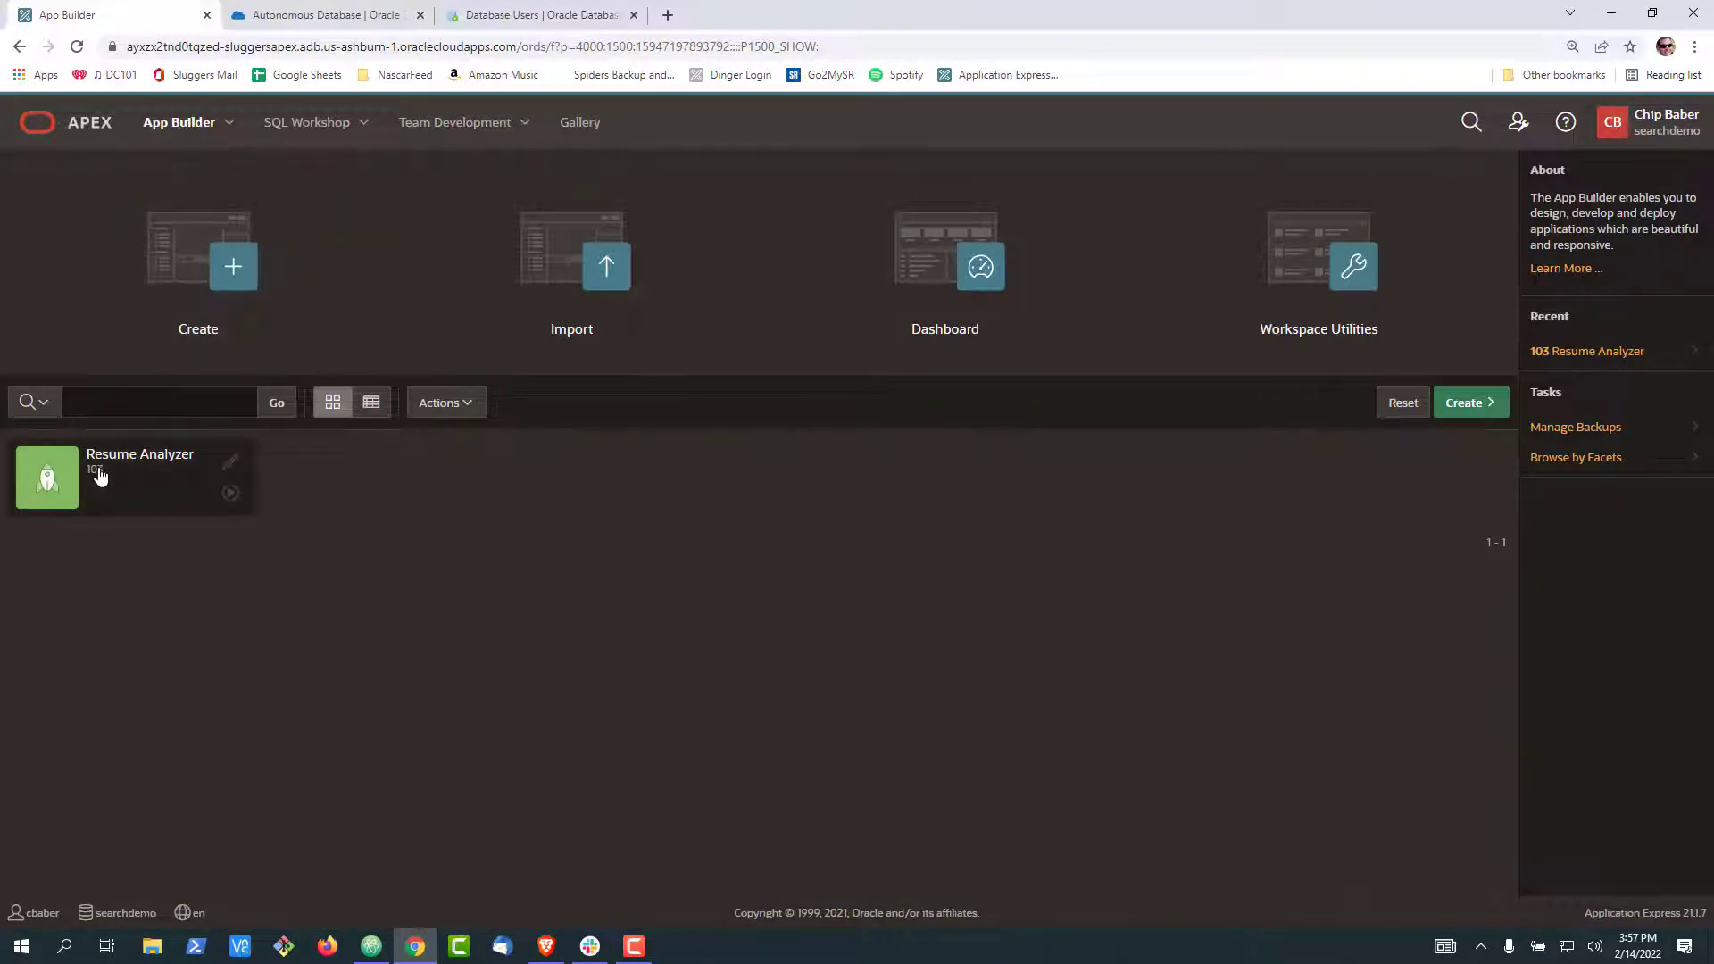
{"action": "left_click", "coordinate": [100, 471]}
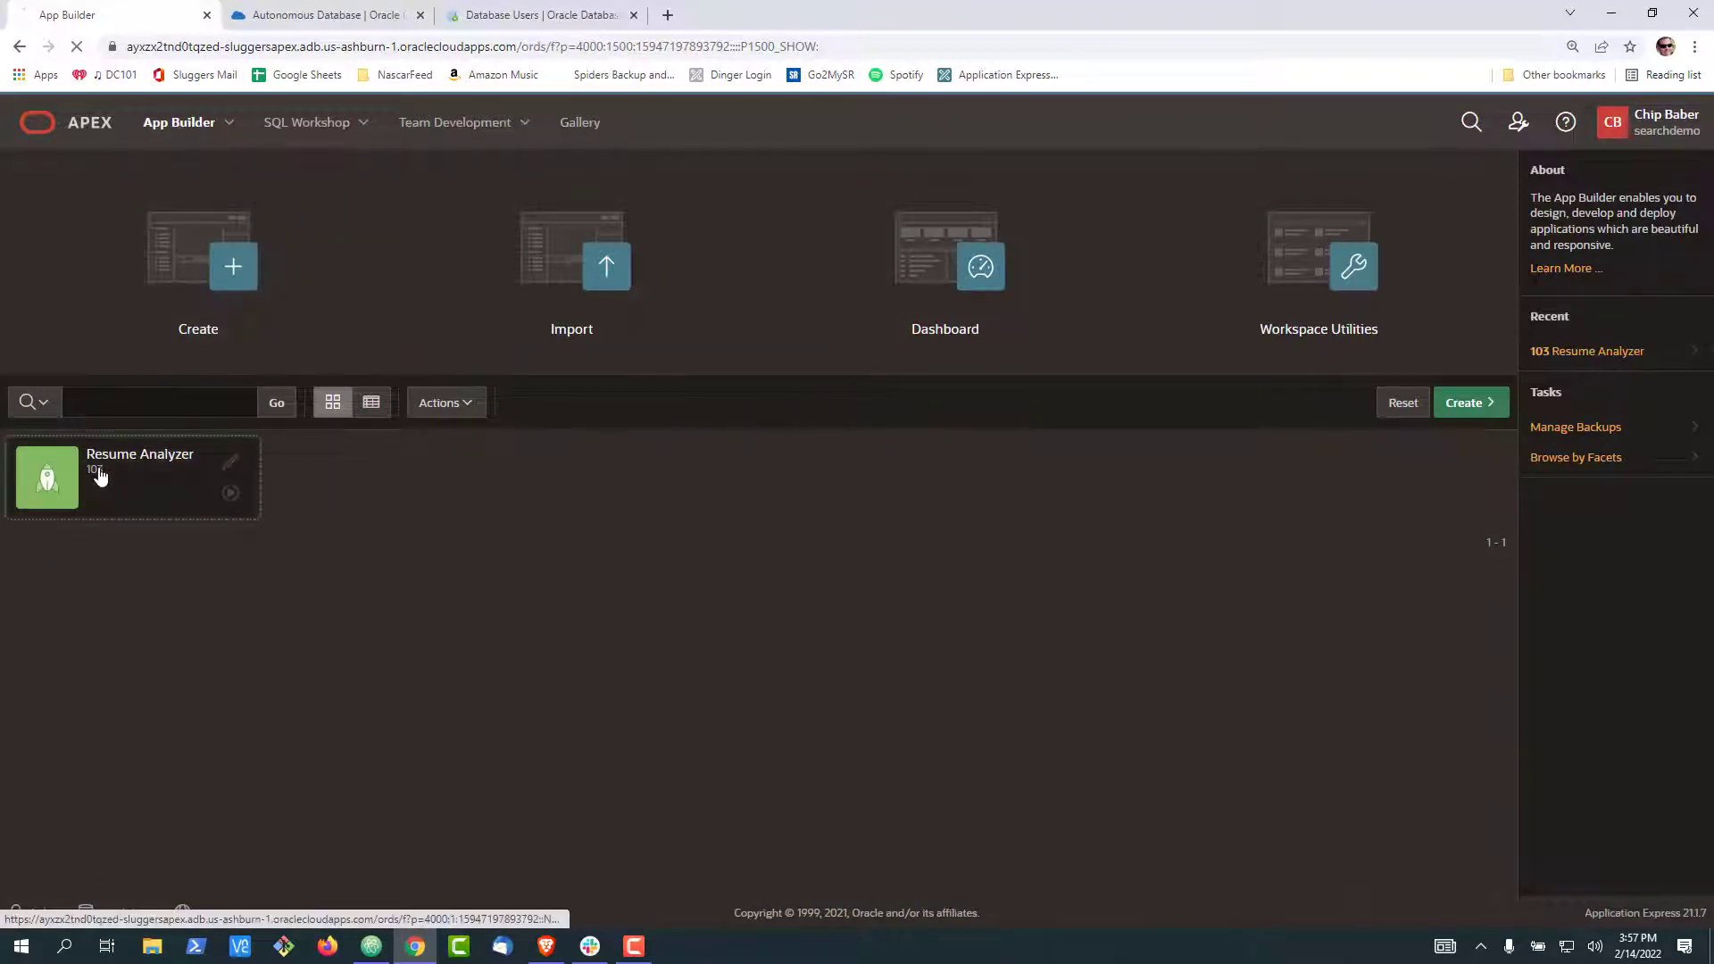
{"action": "left_click", "coordinate": [263, 586]}
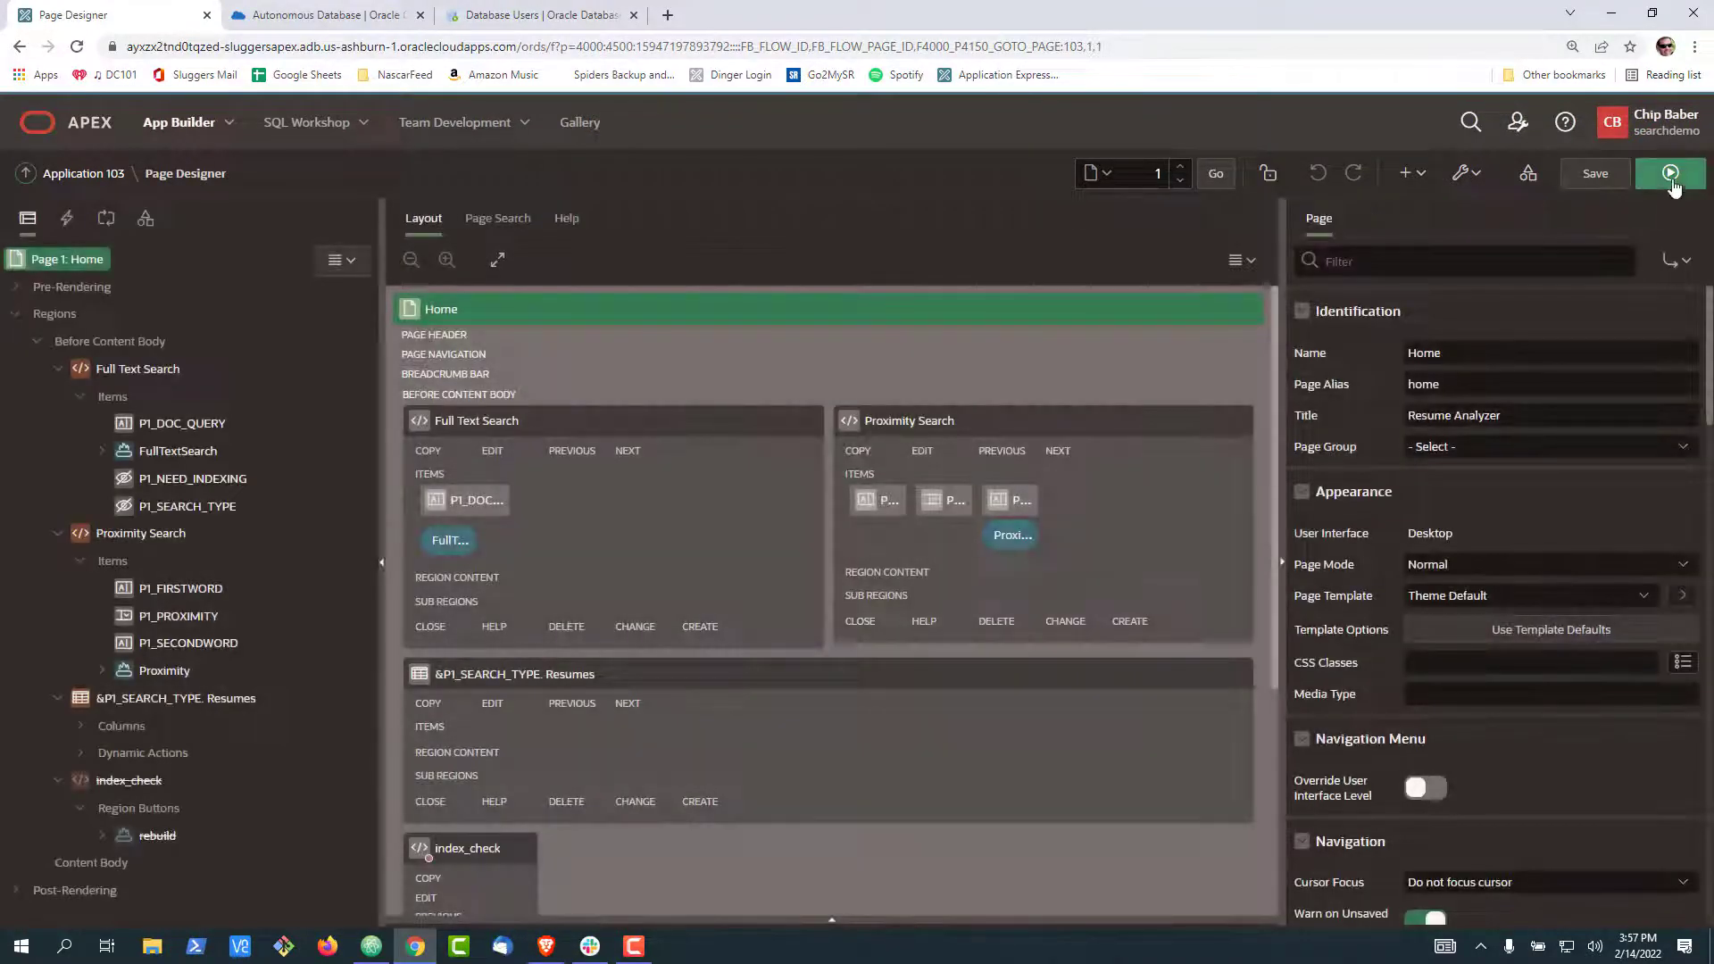
{"action": "left_click", "coordinate": [1670, 173]}
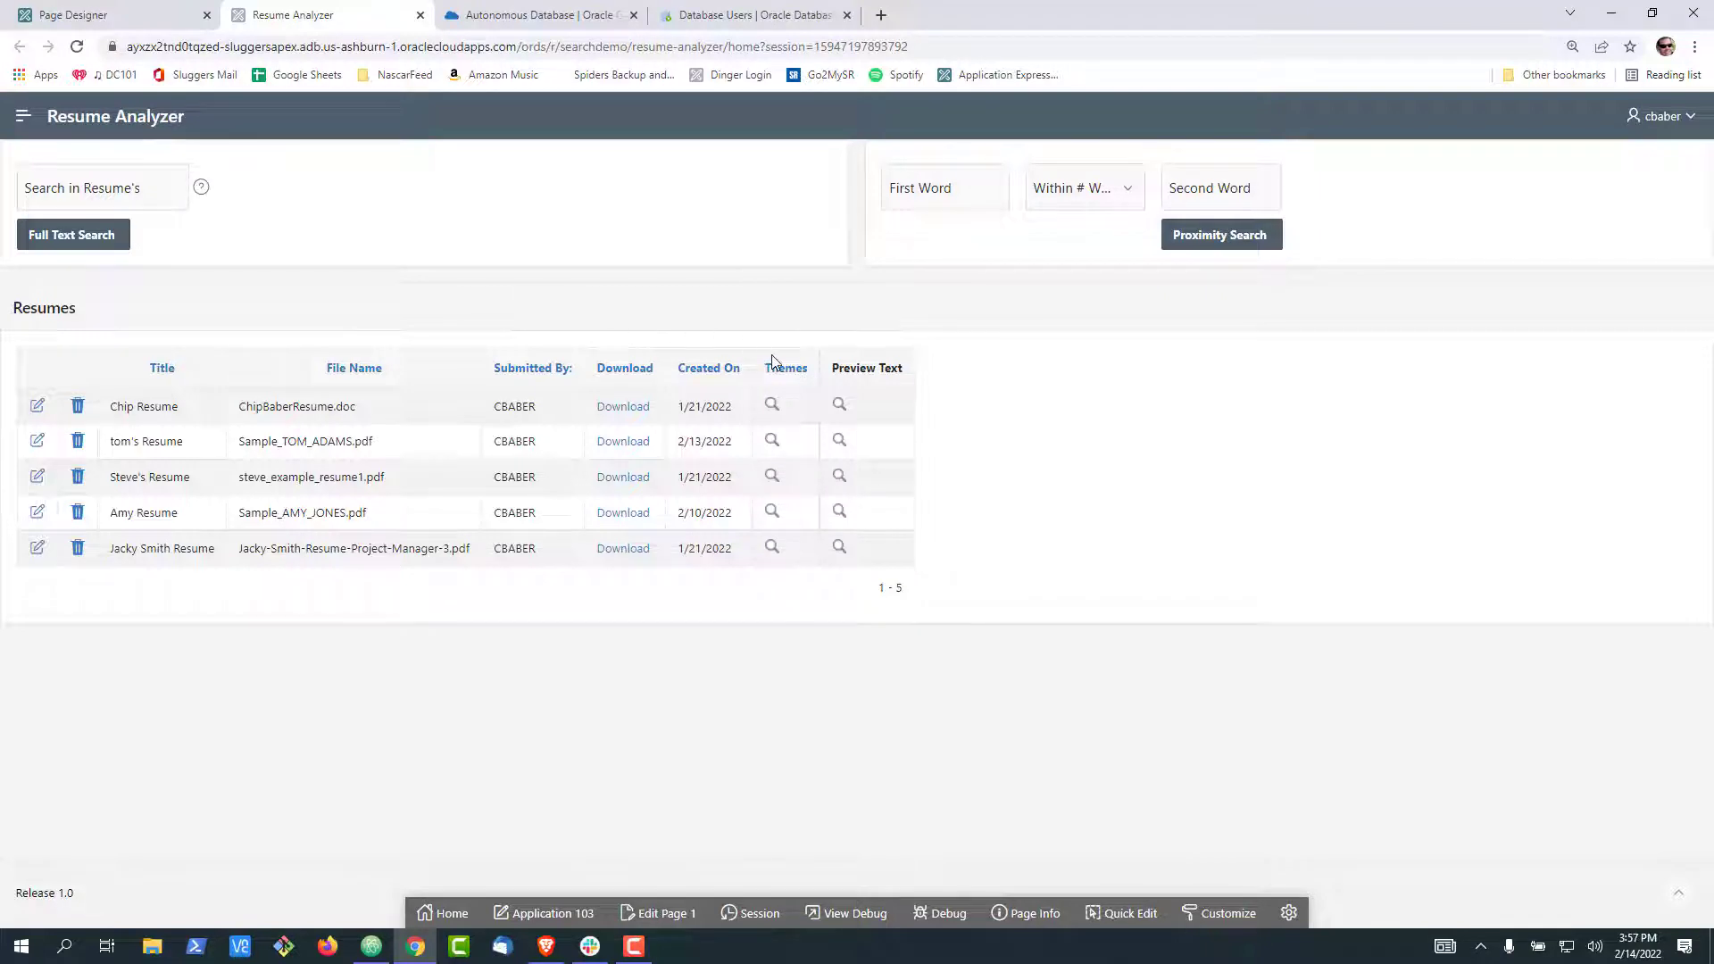
{"action": "left_click", "coordinate": [840, 407]}
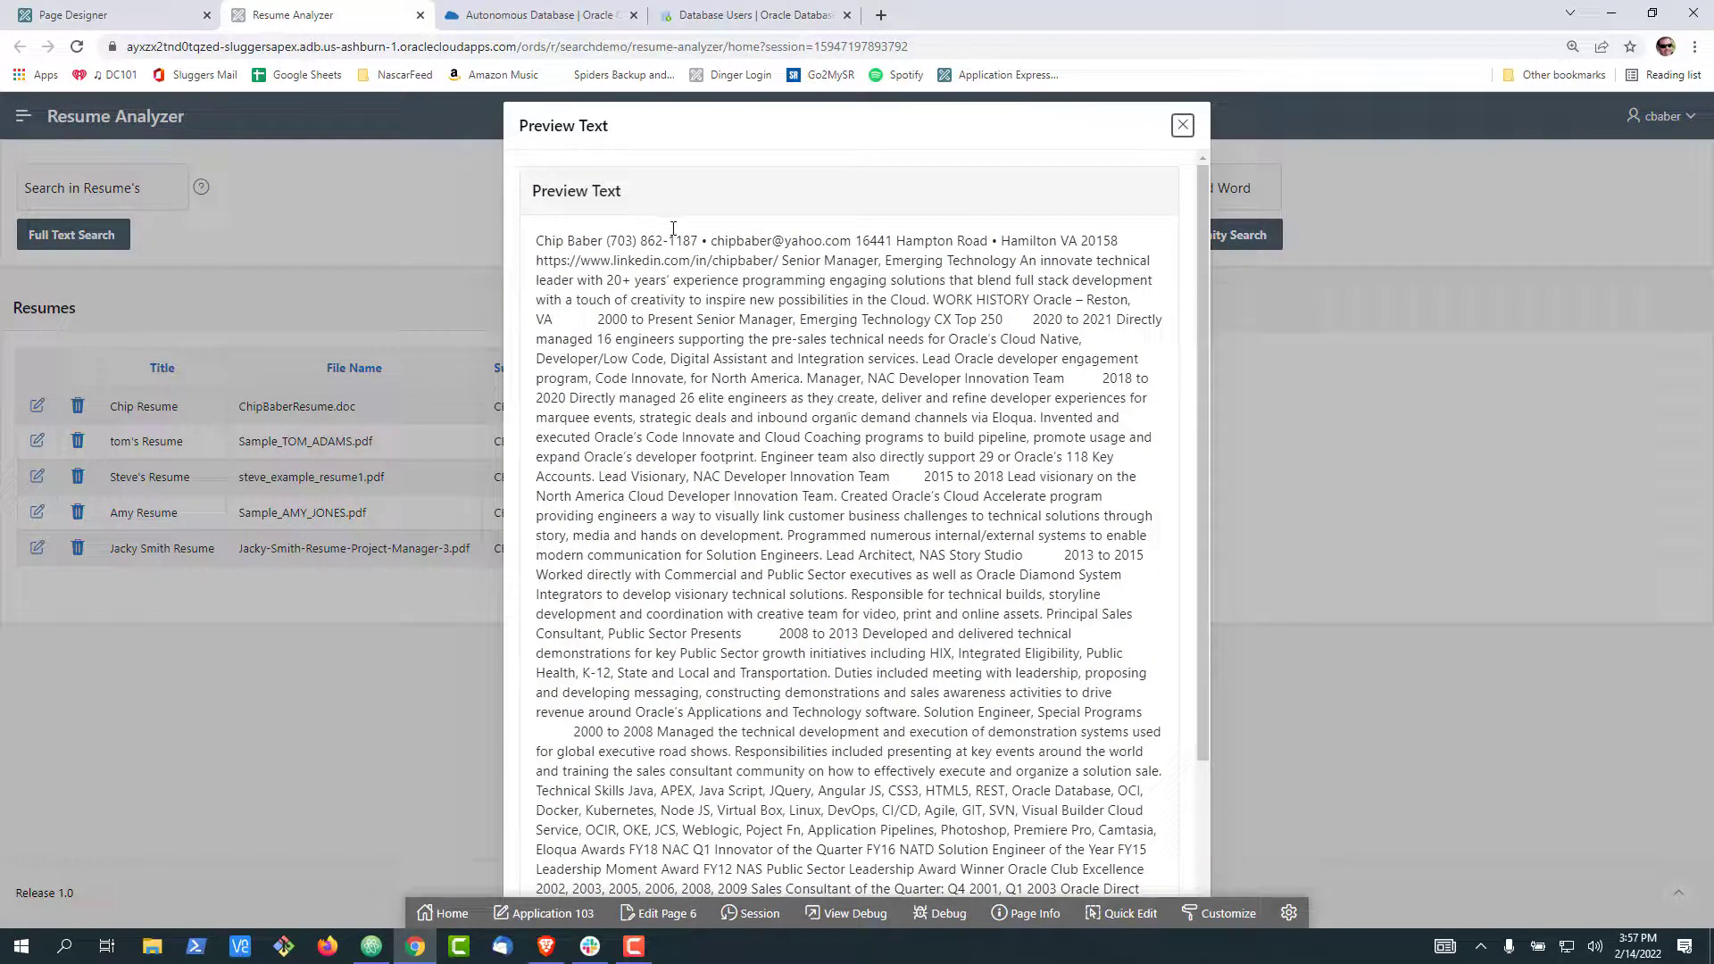
{"action": "scroll", "coordinate": [741, 653], "scroll_direction": "down", "scroll_amount": 3}
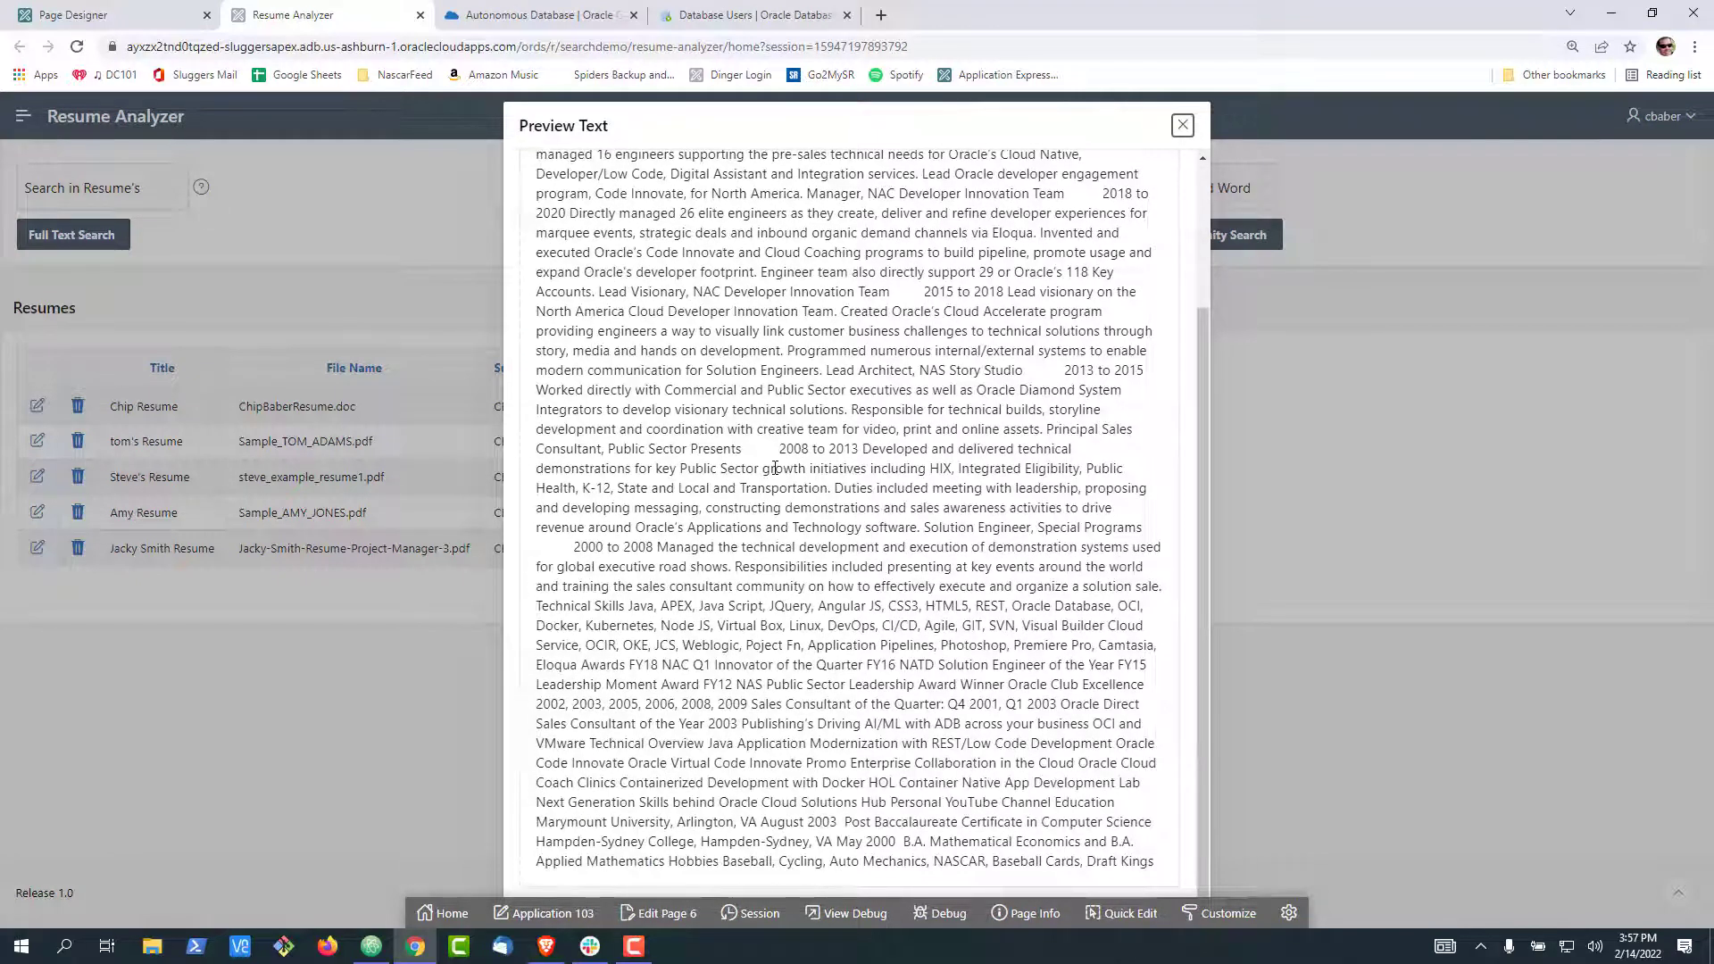
{"action": "scroll", "coordinate": [779, 548], "scroll_direction": "up", "scroll_amount": 4}
{"action": "left_click", "coordinate": [1181, 125]}
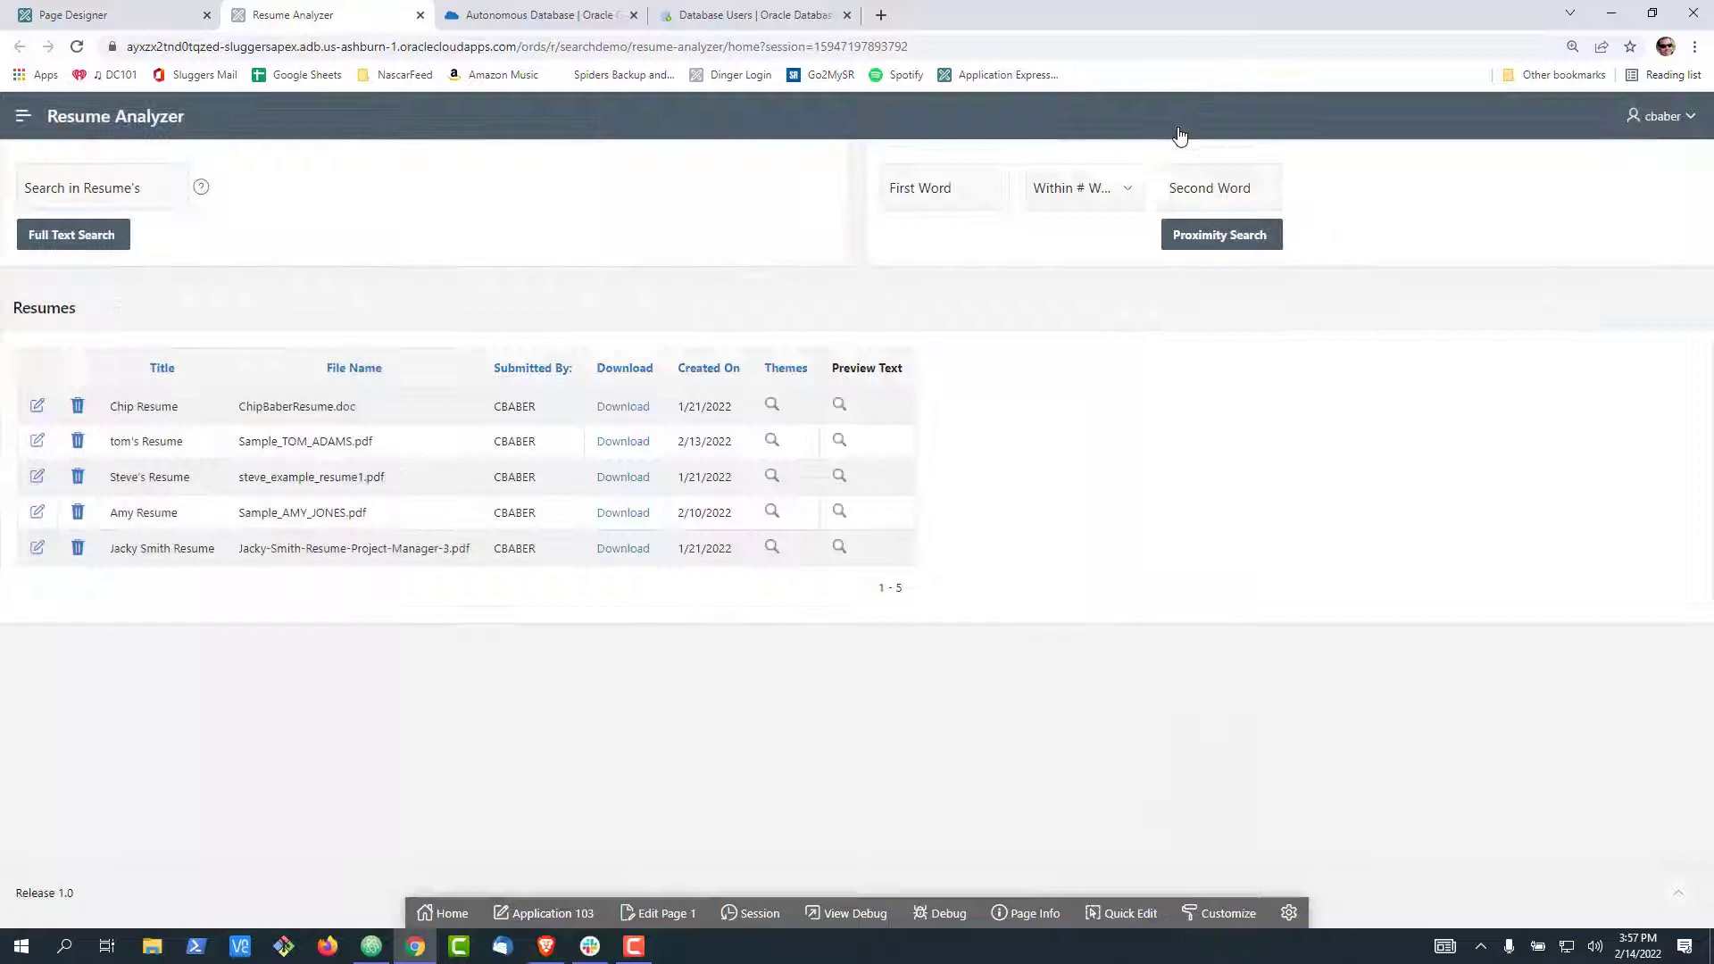
Step: Download Chip Resume's .doc and open it in Word, then recheck its preview in the app
{"action": "left_click", "coordinate": [623, 406]}
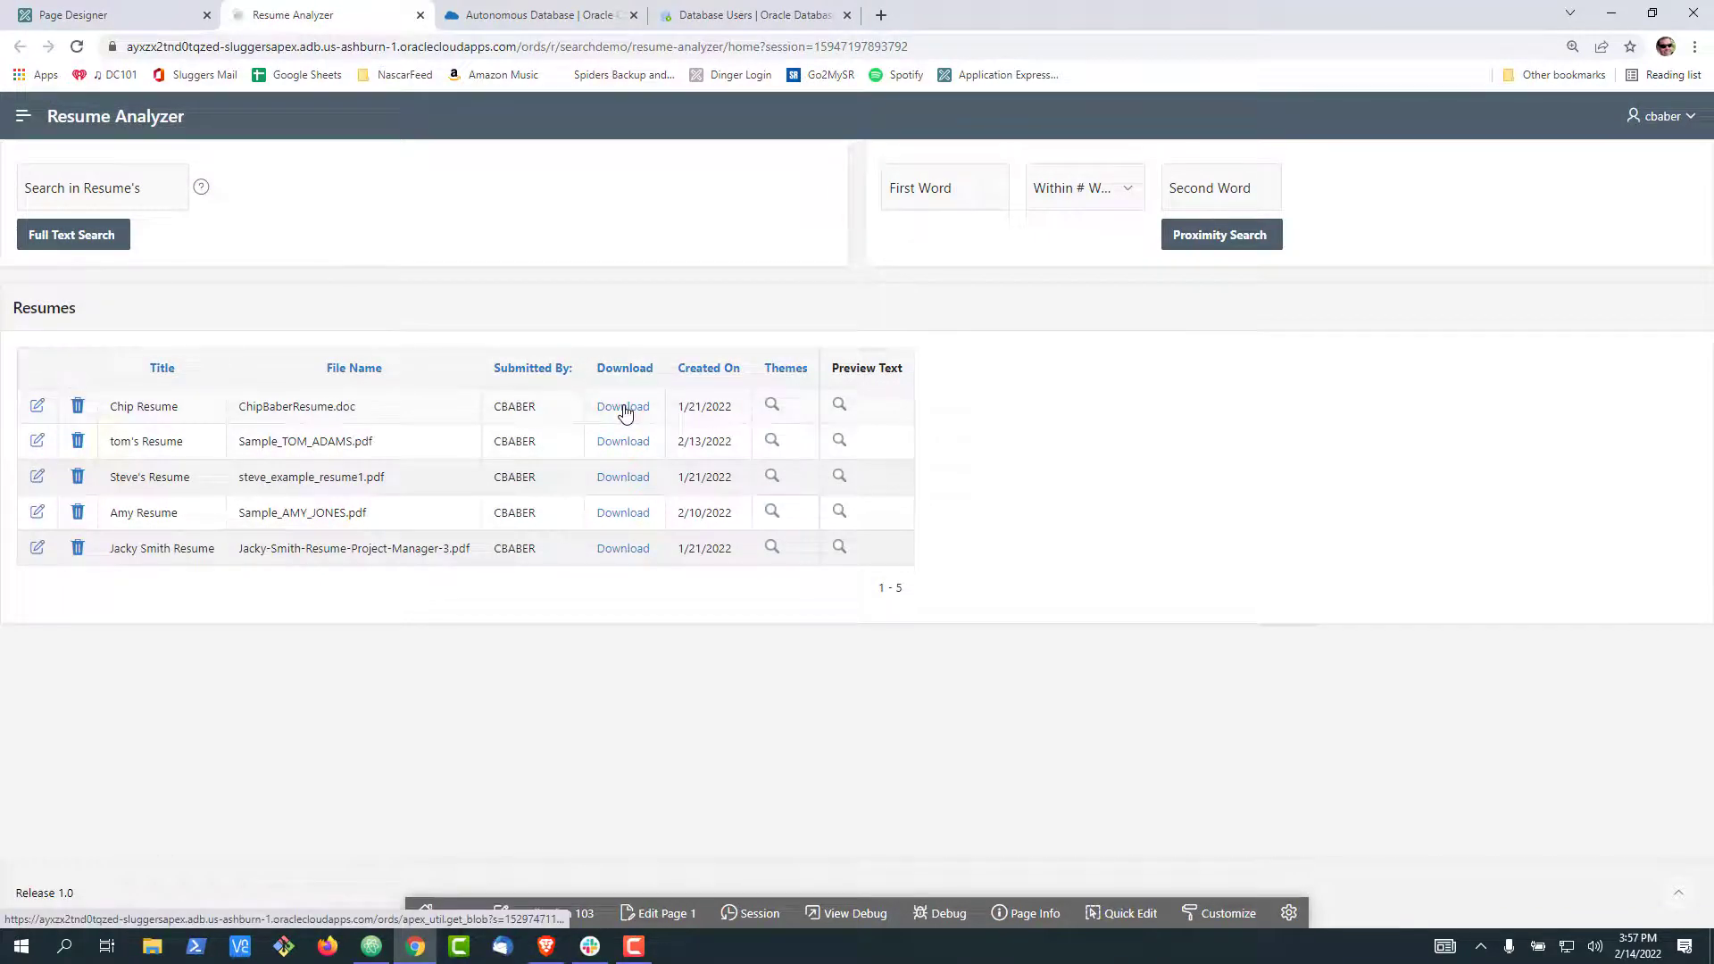
{"action": "left_click", "coordinate": [94, 905]}
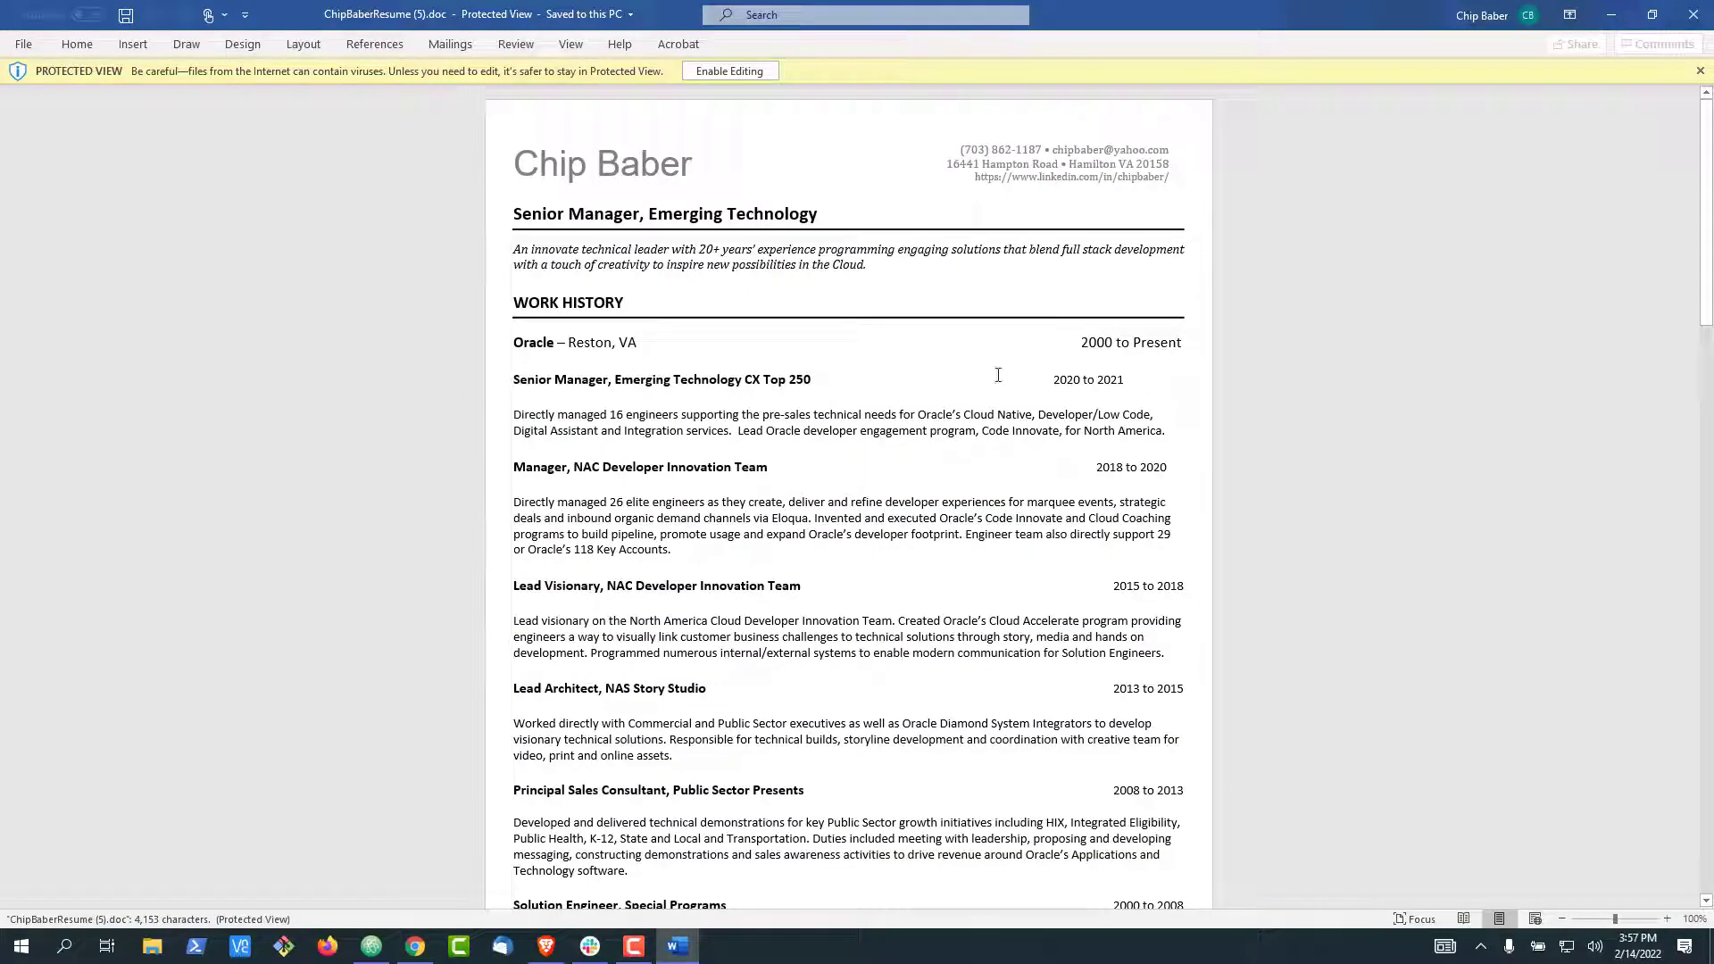
{"action": "left_click", "coordinate": [1612, 15]}
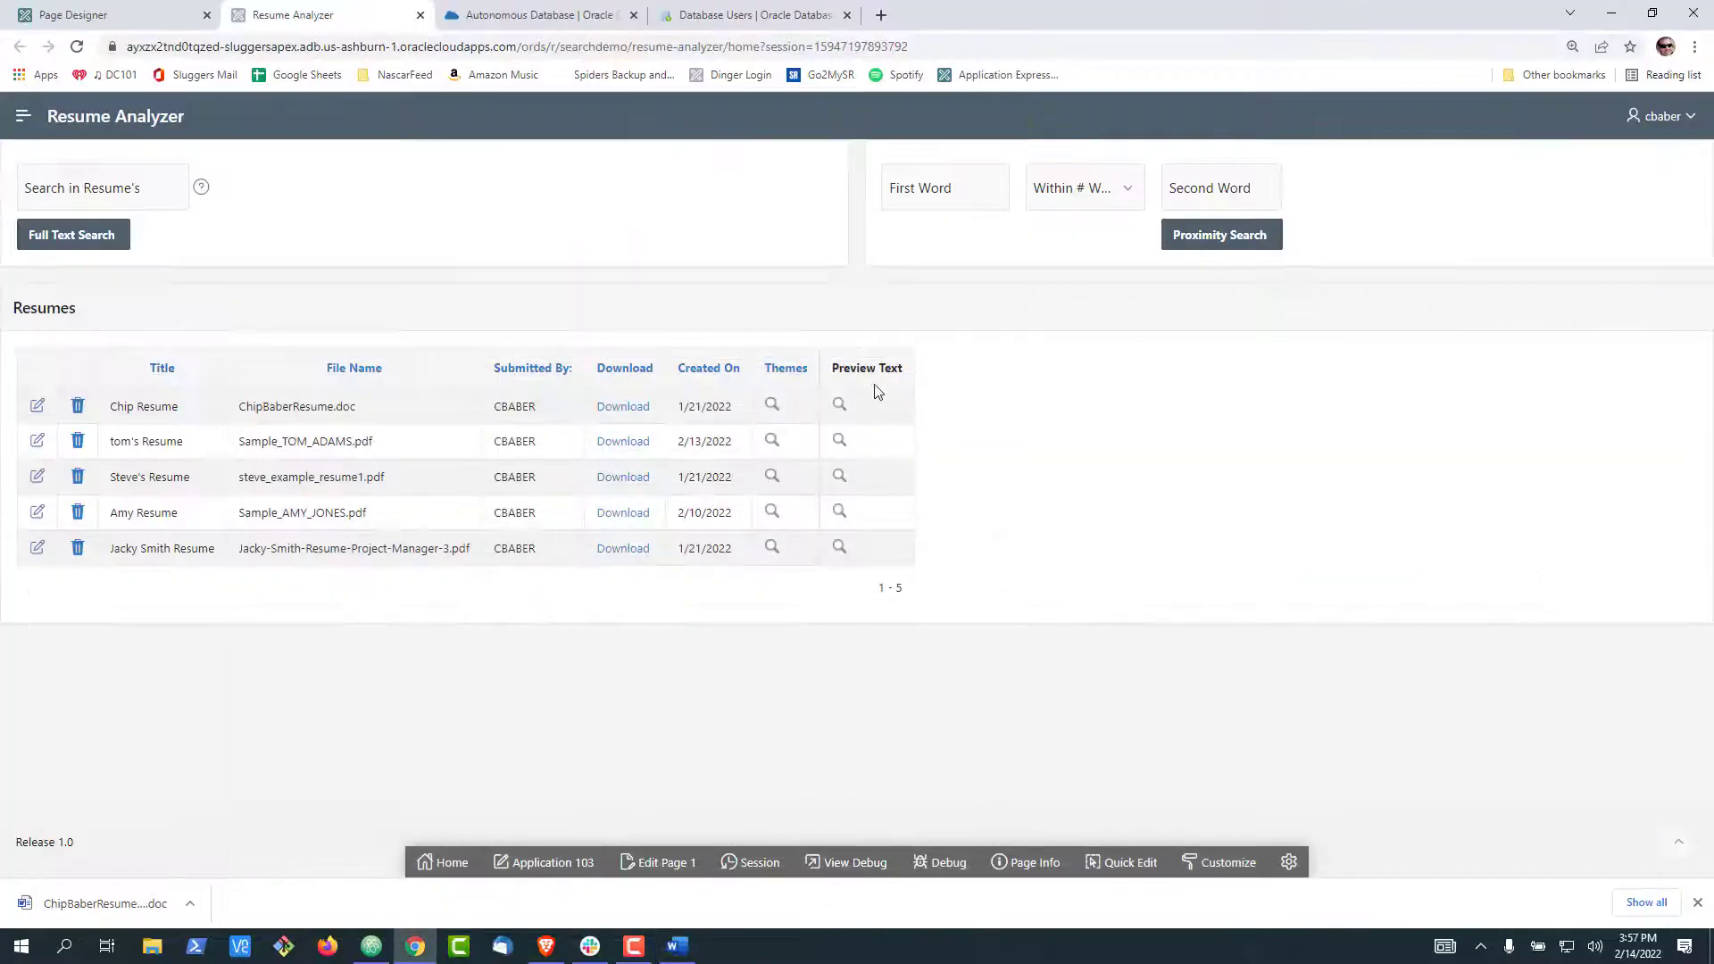
{"action": "left_click", "coordinate": [839, 406]}
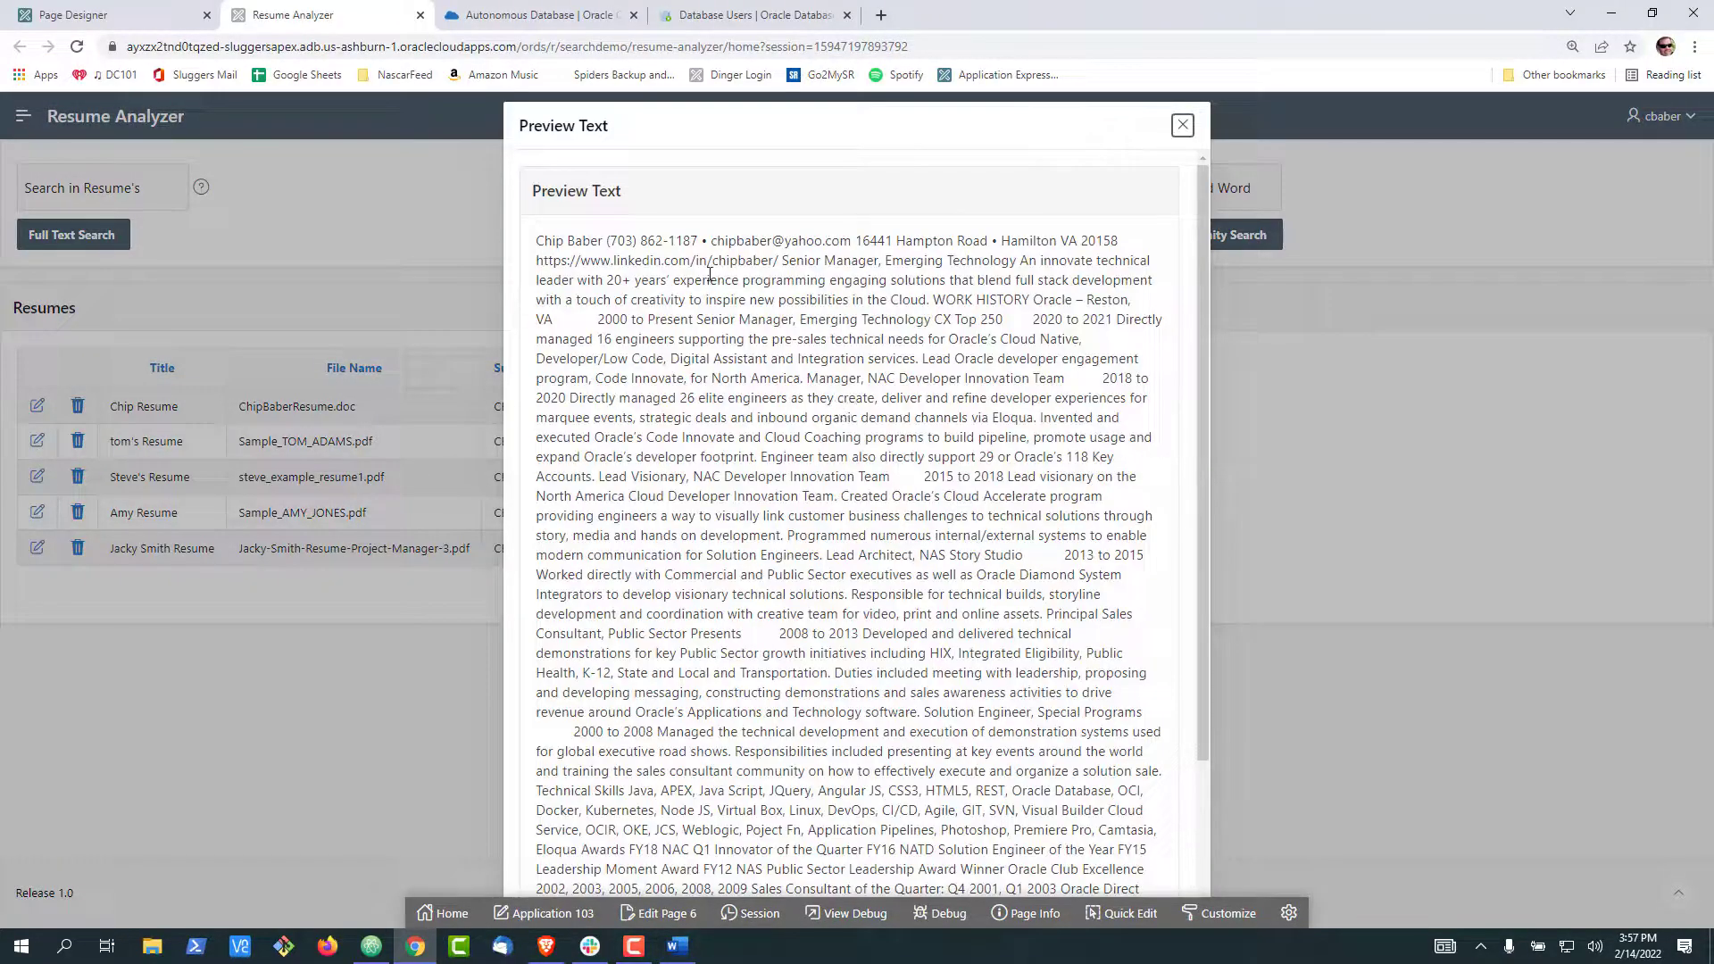
{"action": "left_click", "coordinate": [1183, 126]}
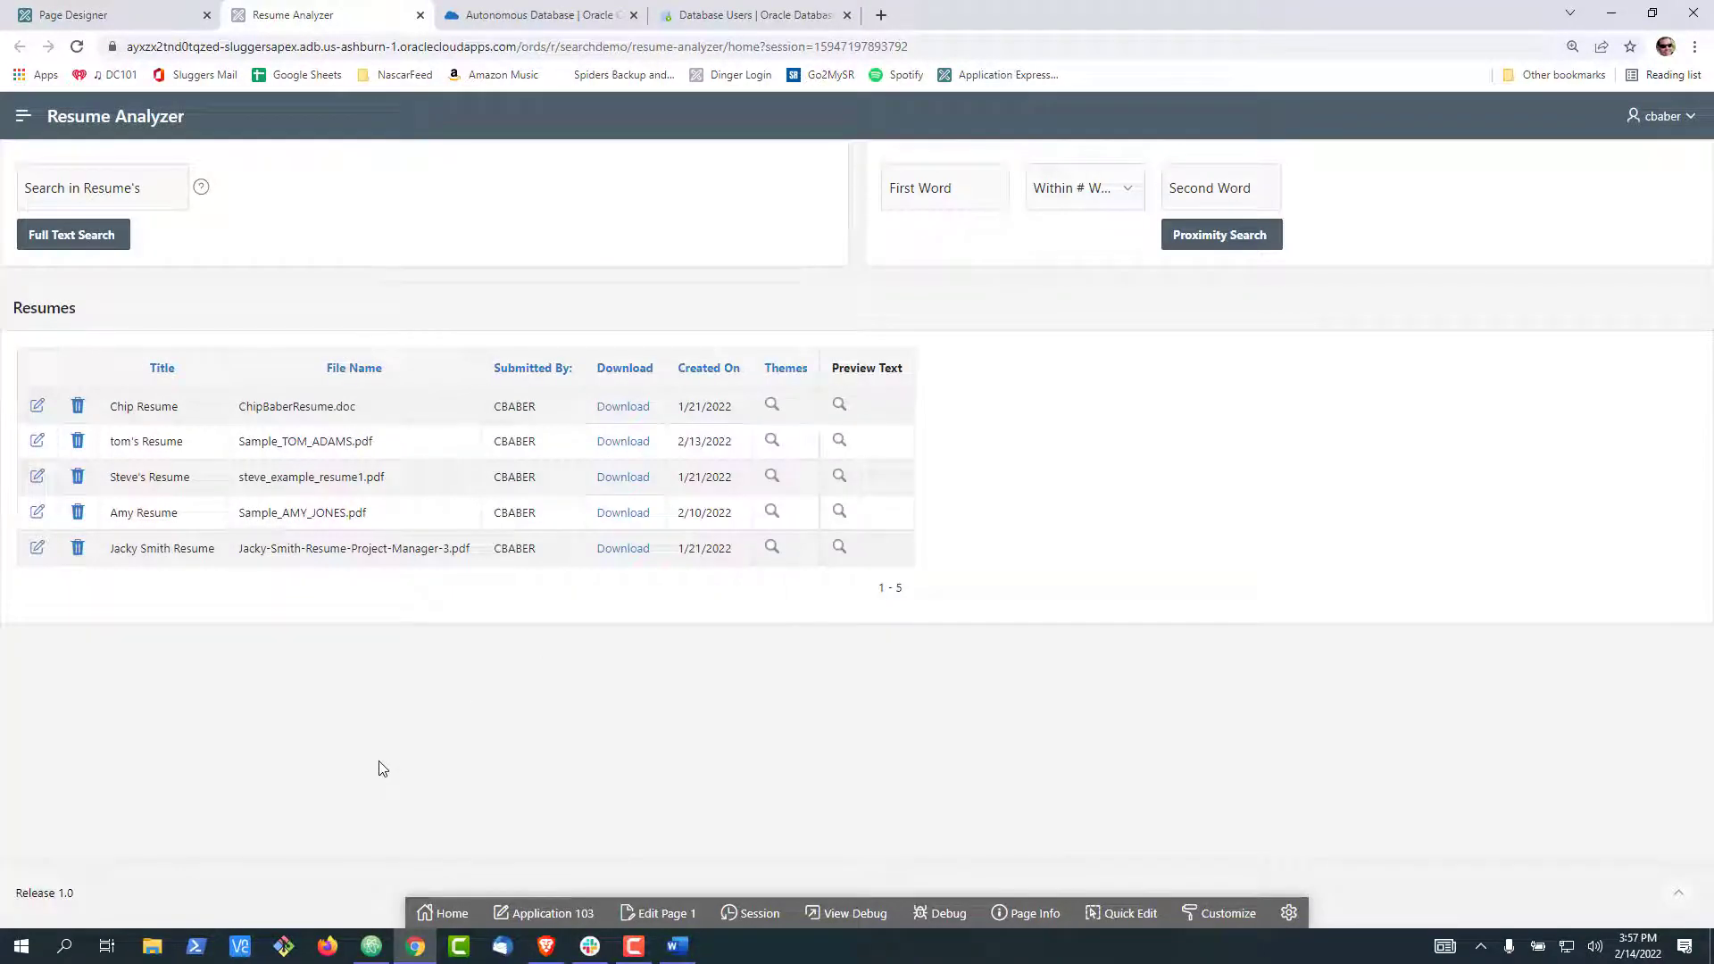